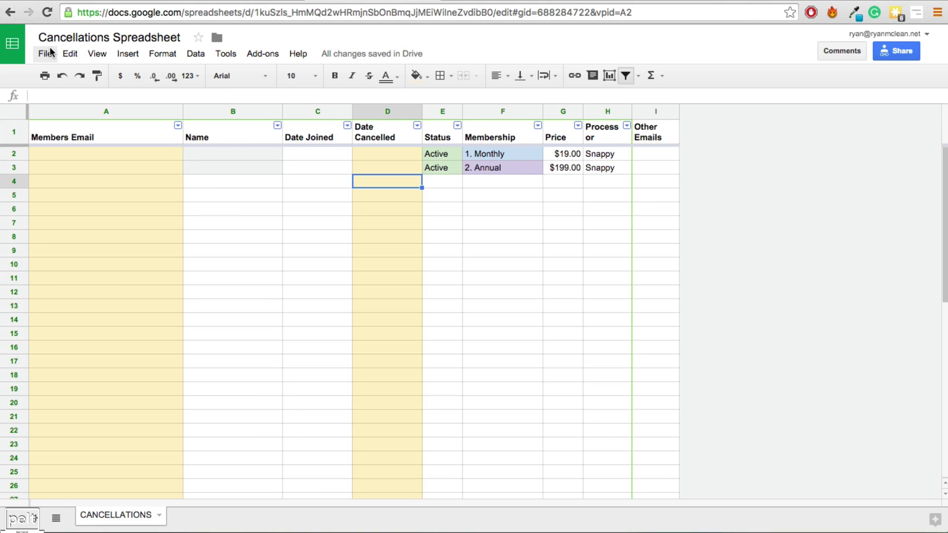
Make a copy of the Cancellations Spreadsheet, then bring up the Snappy cancellation email in Mail
click(47, 53)
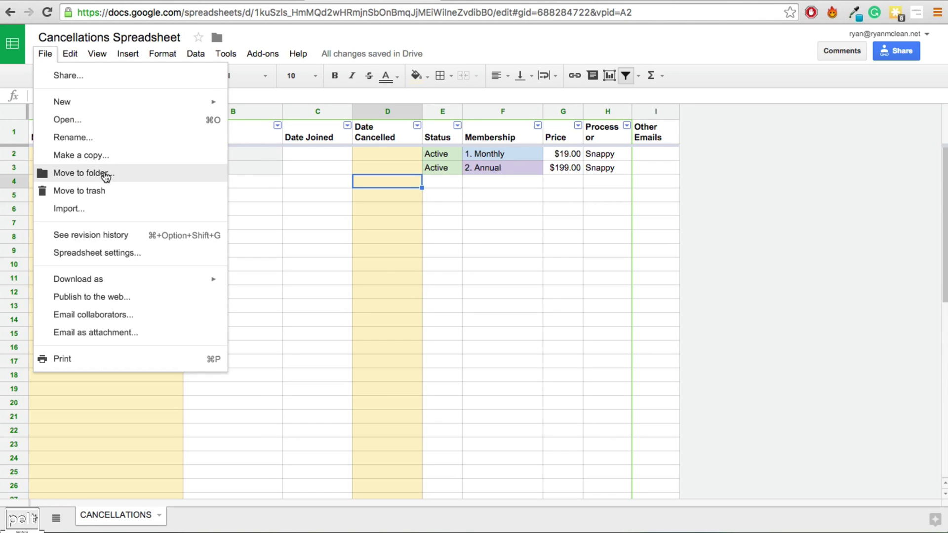
click(113, 154)
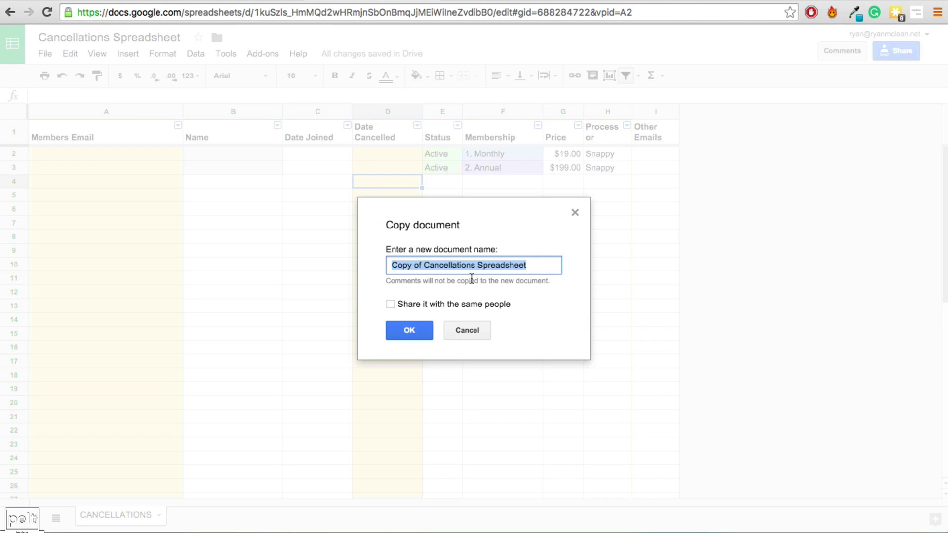
click(408, 331)
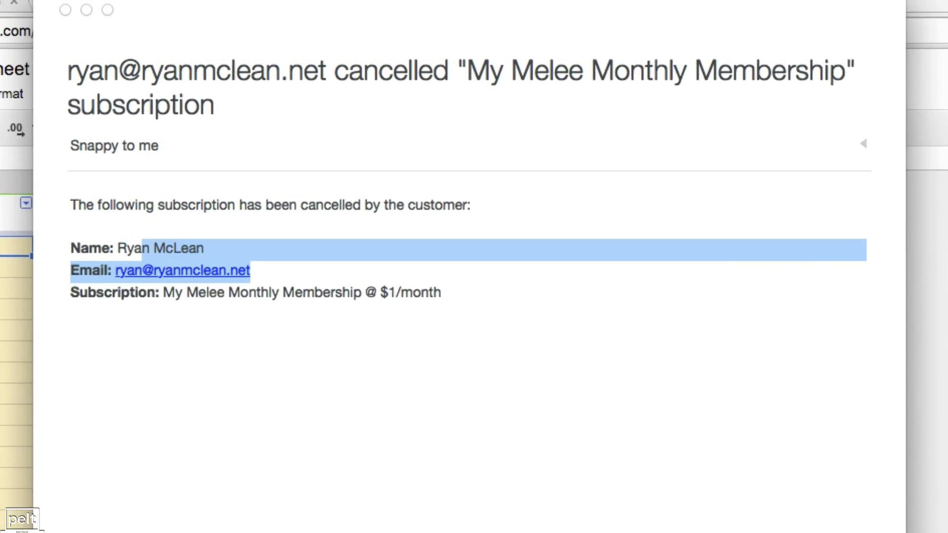
click(332, 154)
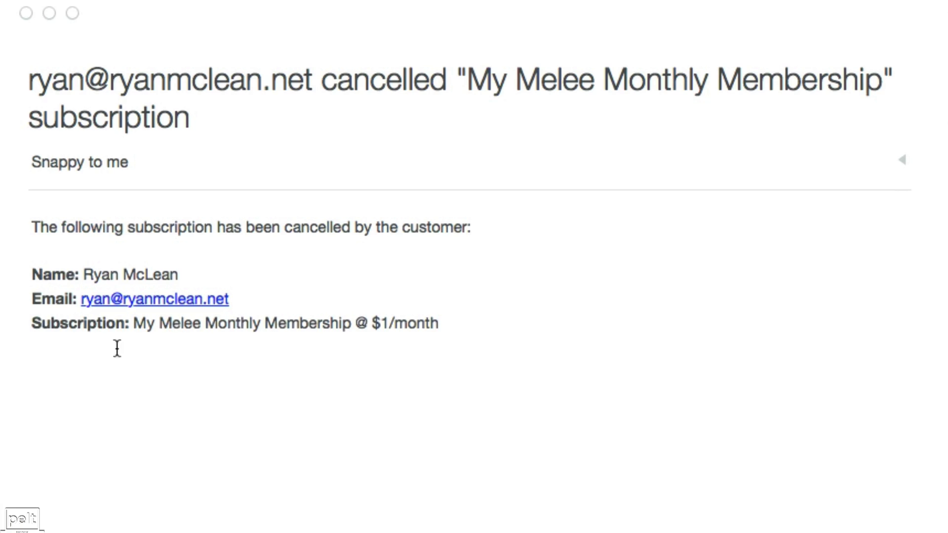
Copy the member's email address from the Snappy cancellation notice
drag(237, 298, 80, 304)
right_click(120, 298)
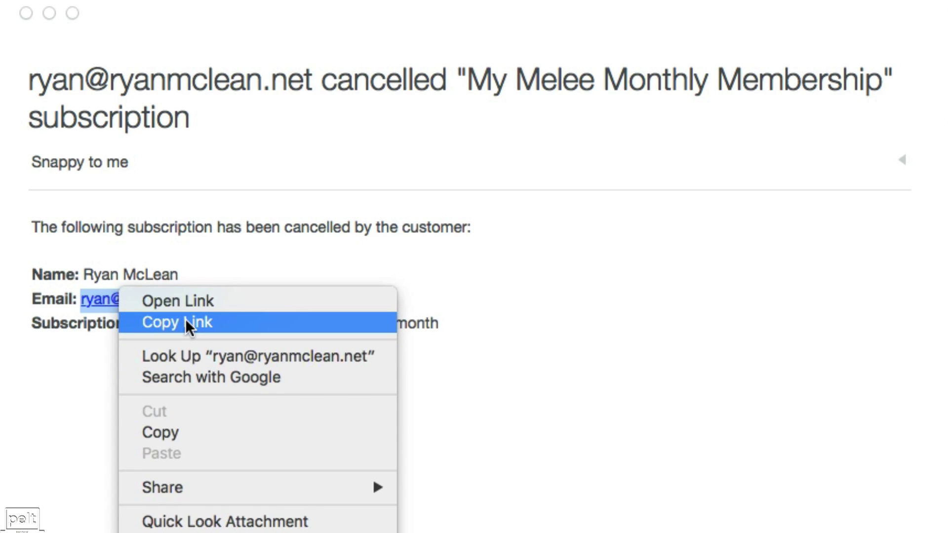
click(202, 434)
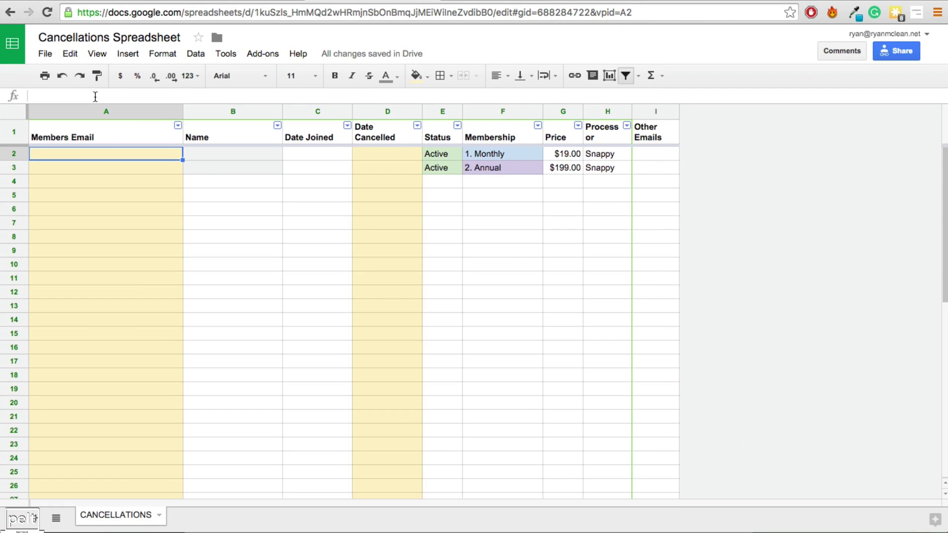
Paste the copied member email into cell A2 under Members Email
right_click(96, 96)
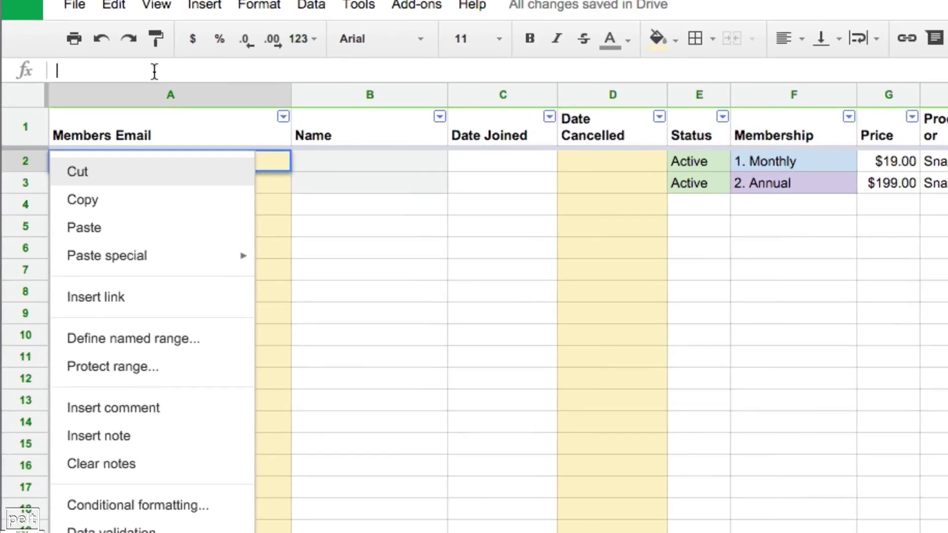
click(155, 71)
right_click(142, 82)
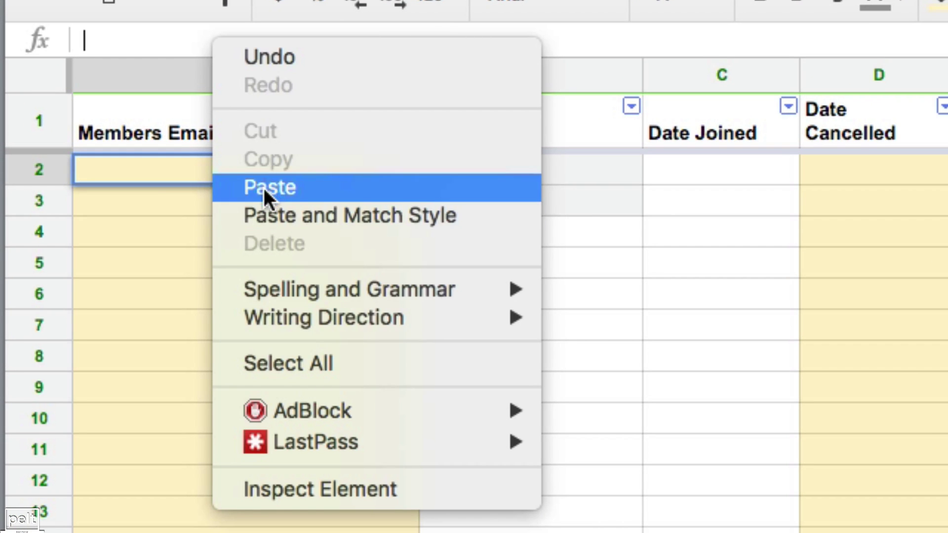
click(236, 191)
key(Return)
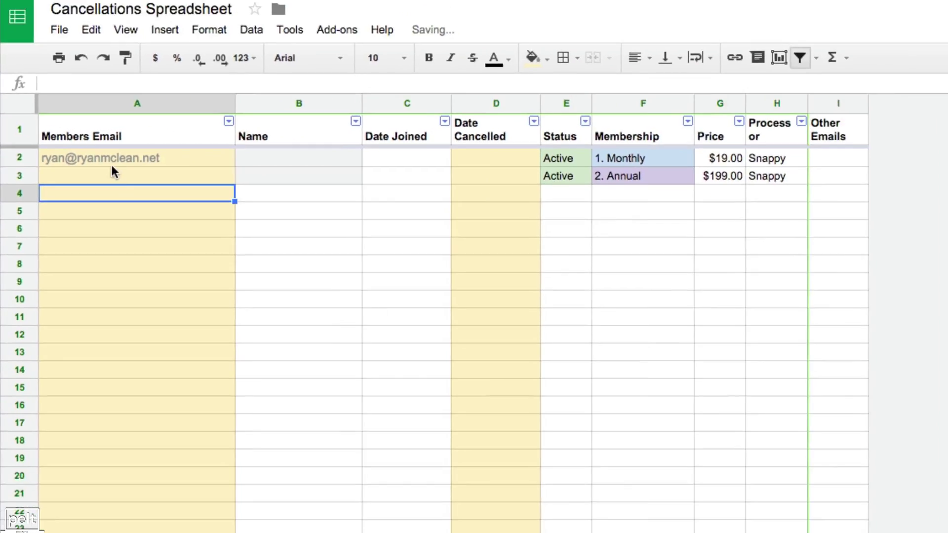
click(111, 163)
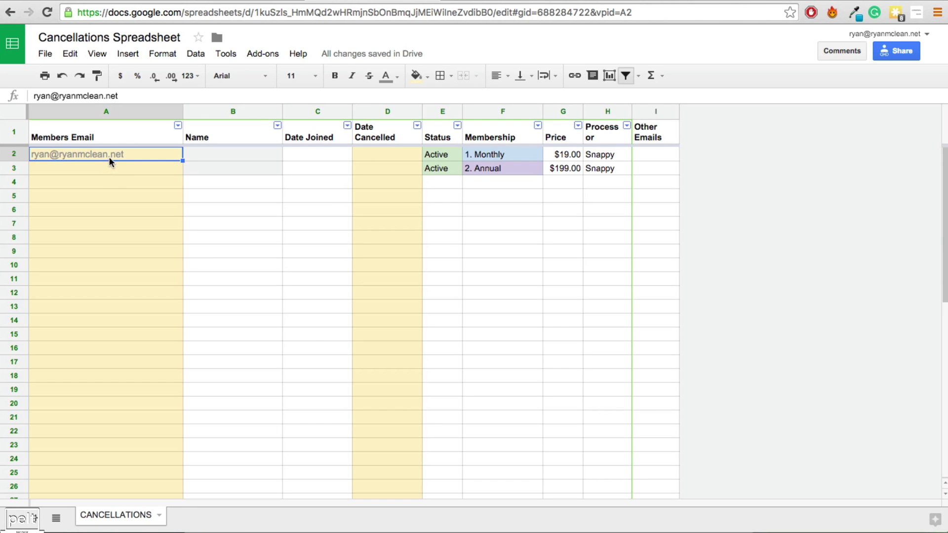
Load snappycheckout.com in a new tab and sign in to the admin
click(378, 156)
key(ctrl+t)
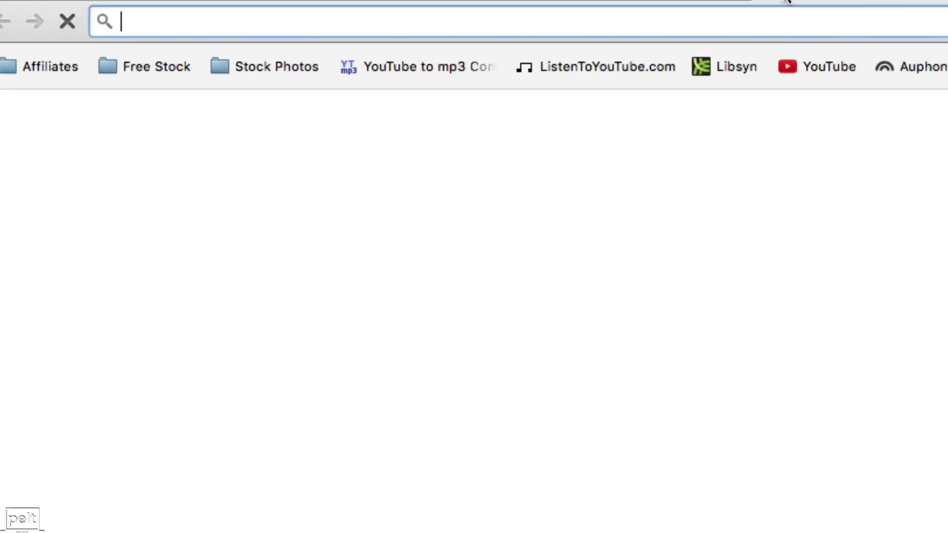
text(SNAPpycheckout.com)
key(Return)
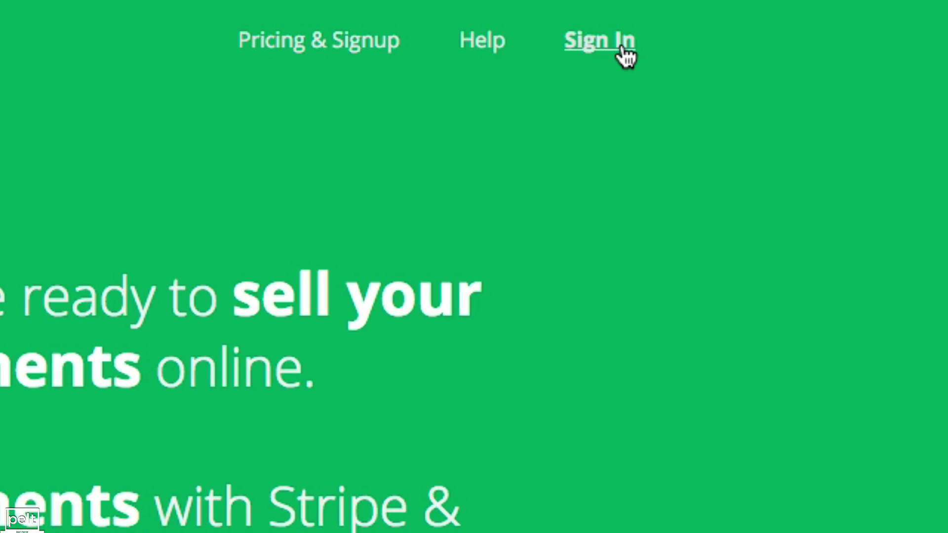
click(621, 51)
Search Snappy Checkout by the member's email and review their $1.00 AUD monthly membership payment
click(693, 75)
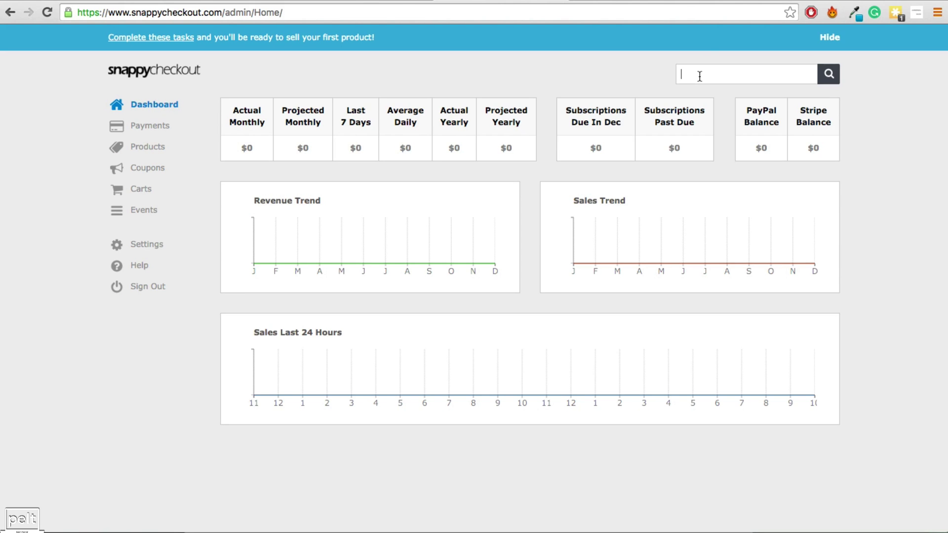
right_click(699, 75)
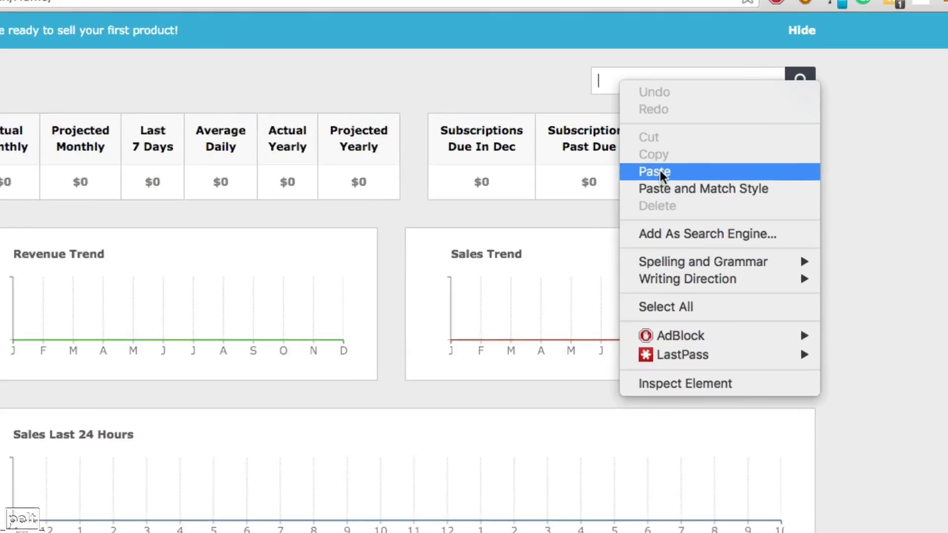
click(660, 171)
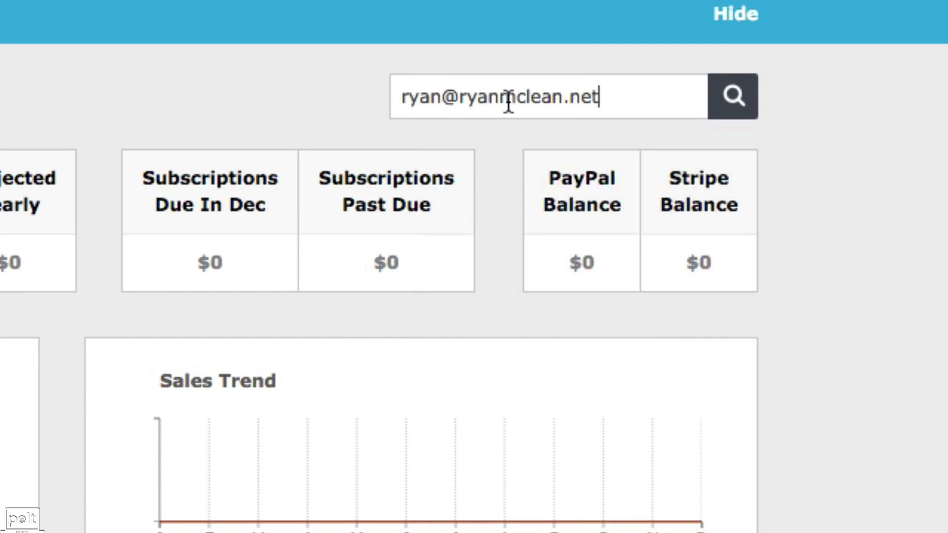
click(734, 110)
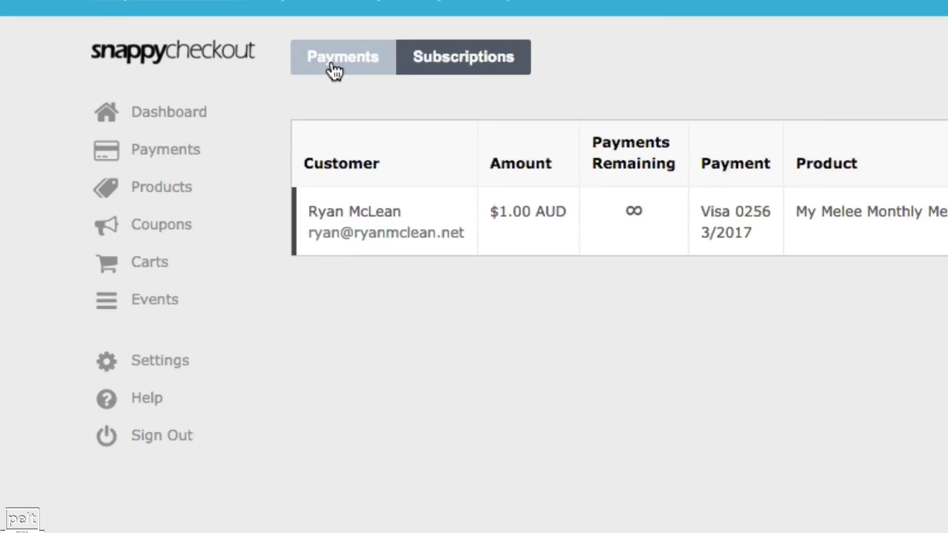
click(388, 59)
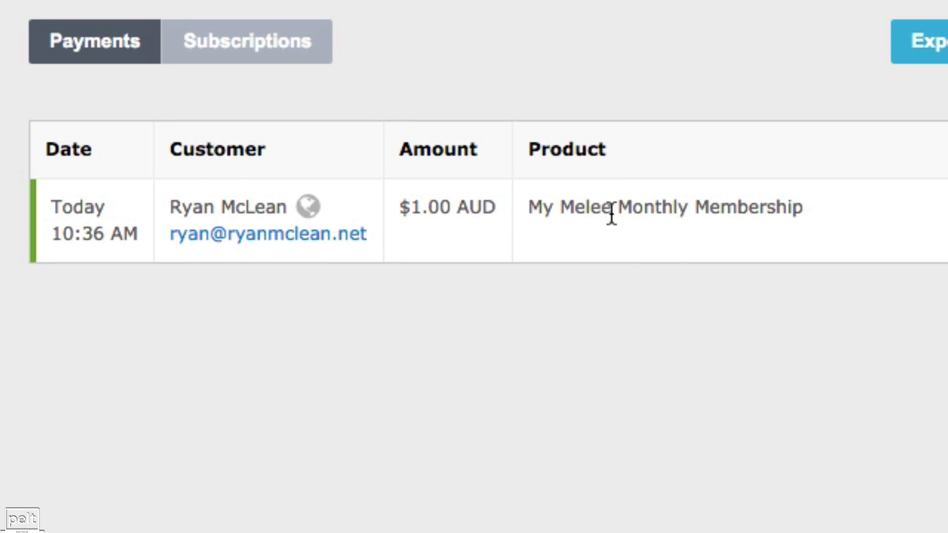
drag(612, 209, 809, 212)
click(809, 213)
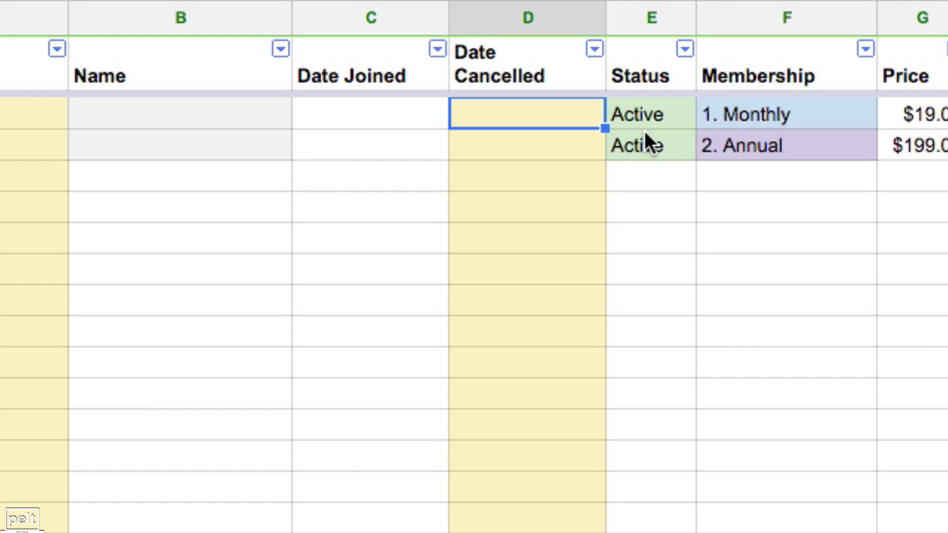
Enter 1/7/16 (7 Jan 2016) as the Date Cancelled in D2
text(1/7/)
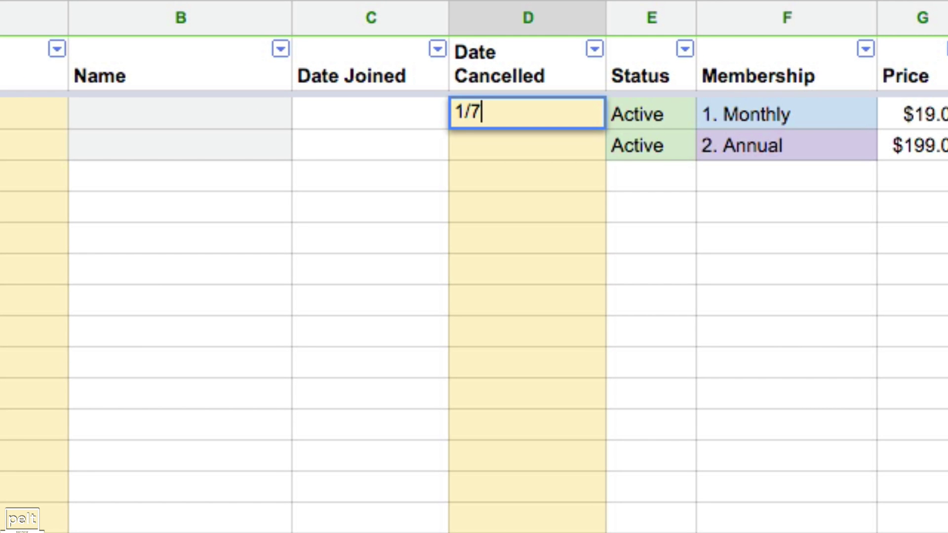
text(16)
key(Return)
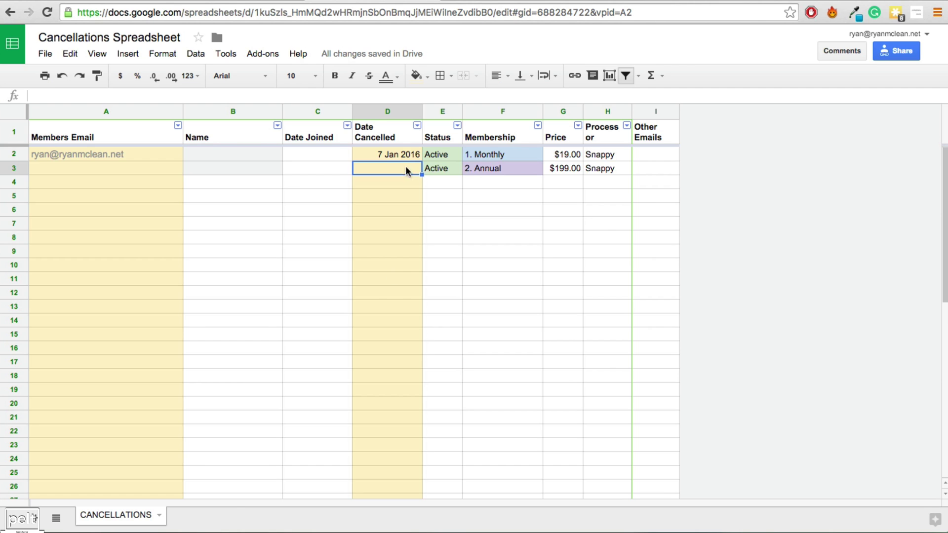
click(395, 154)
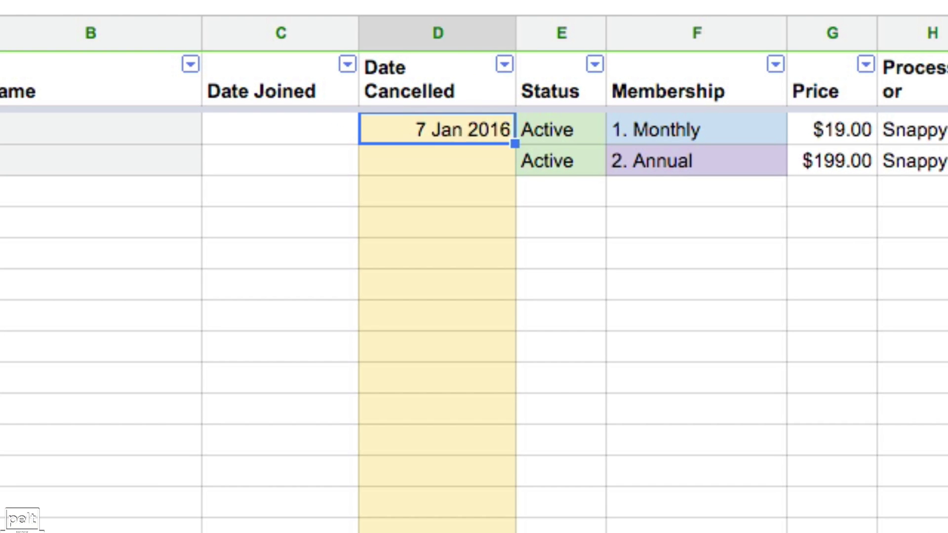
Correct D2's cancellation date to 12/6/15 and select the member's row 2
text(12/6/15)
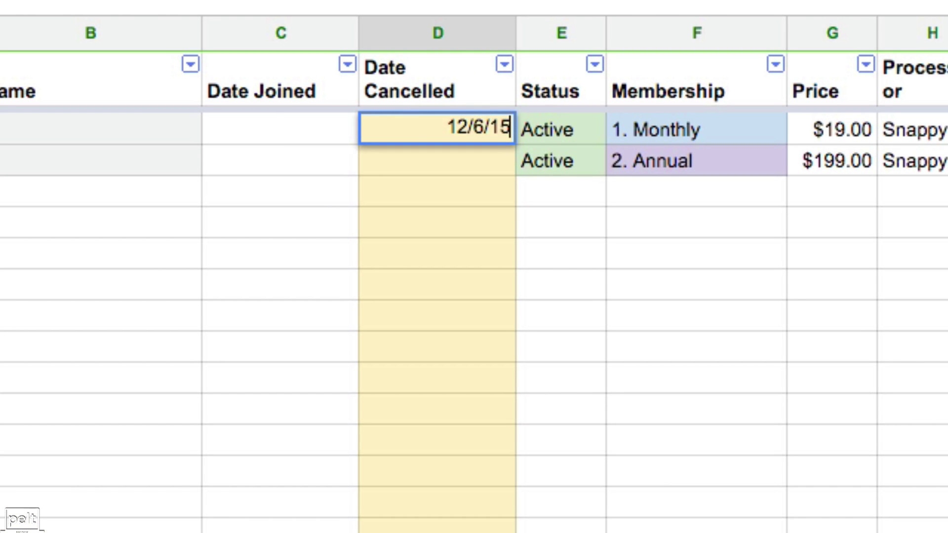
key(Return)
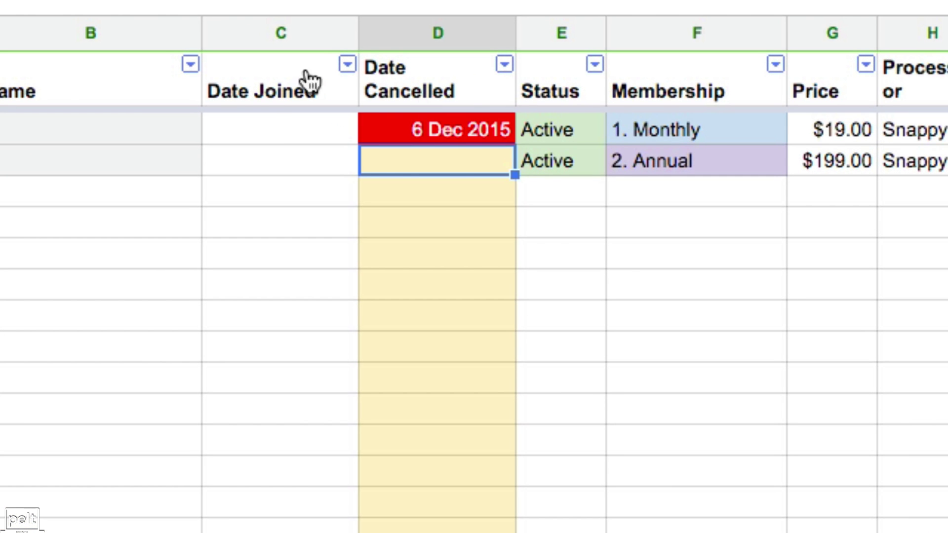
key(Up)
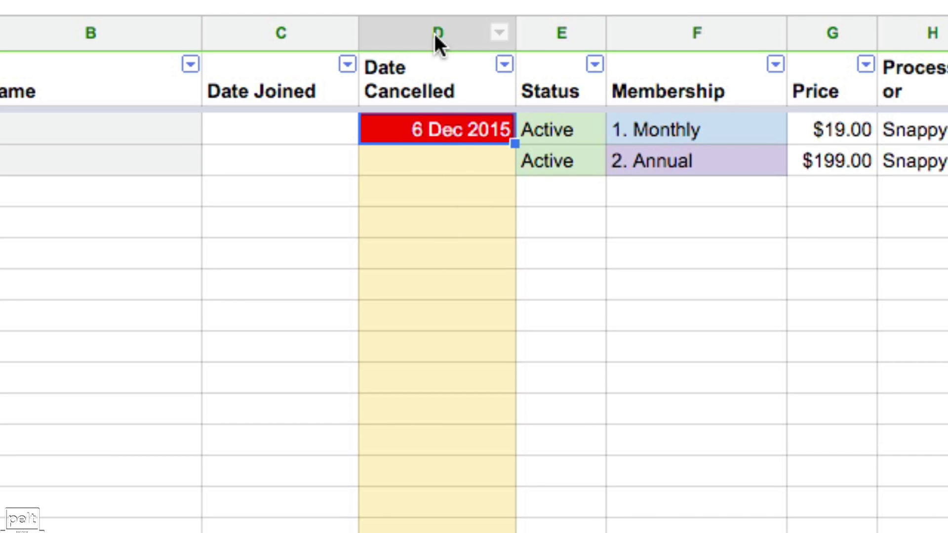
click(435, 33)
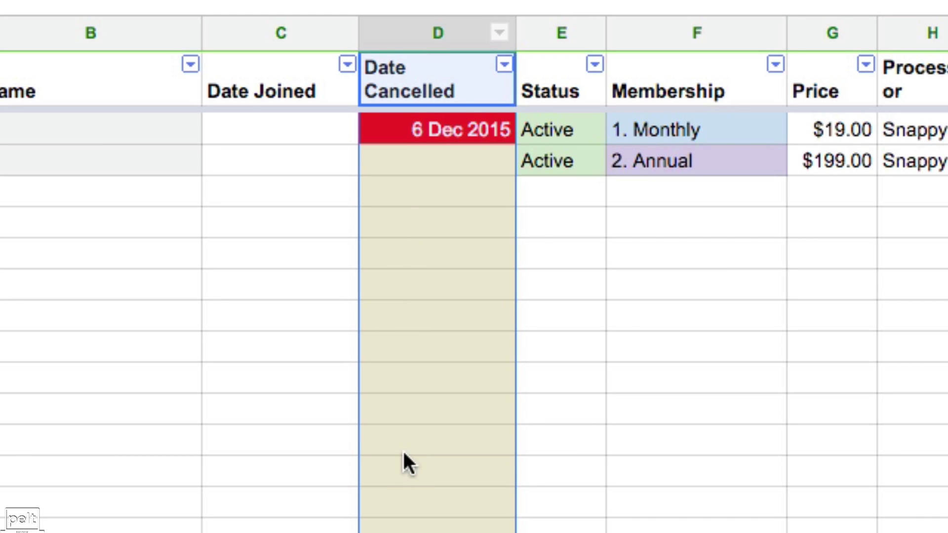
click(442, 131)
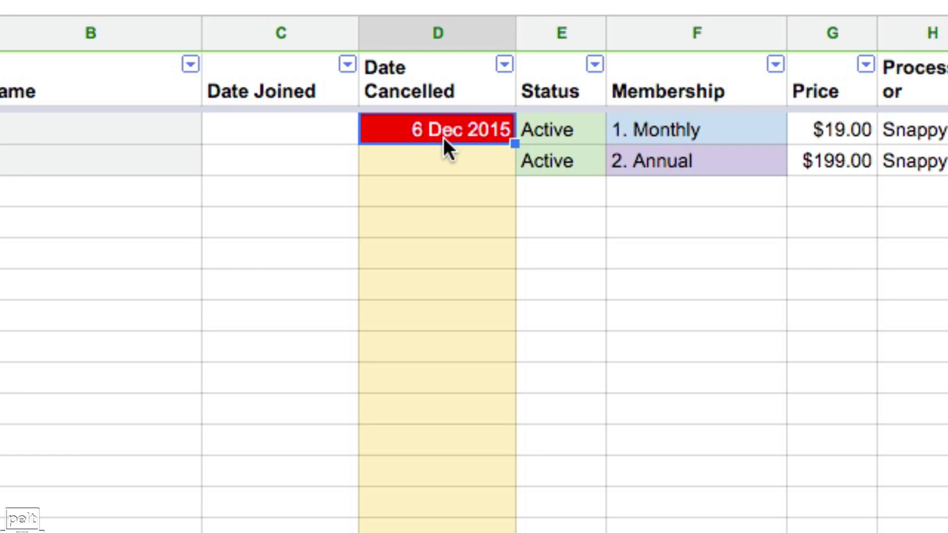
key(shift+space)
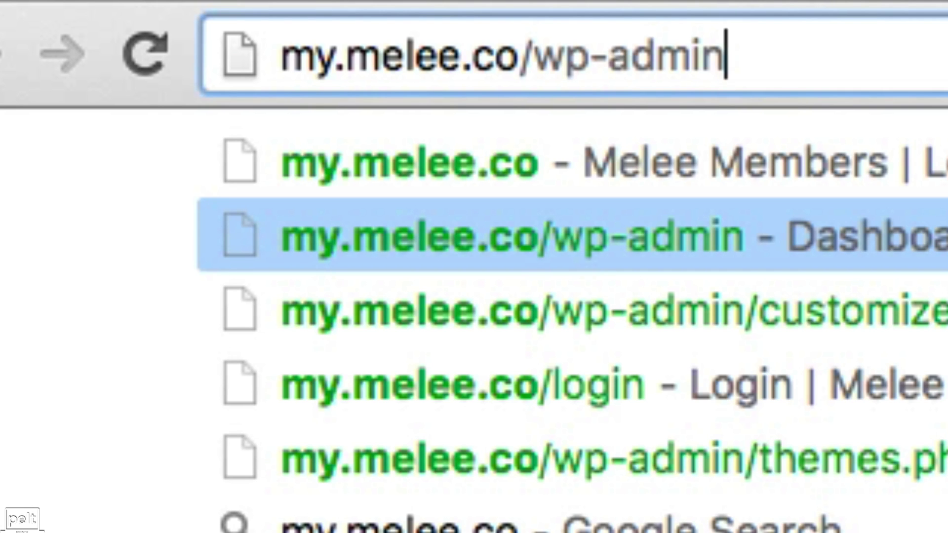
Load the my.melee.co/wp-admin dashboard and go to WishList Member's Members list
key(Return)
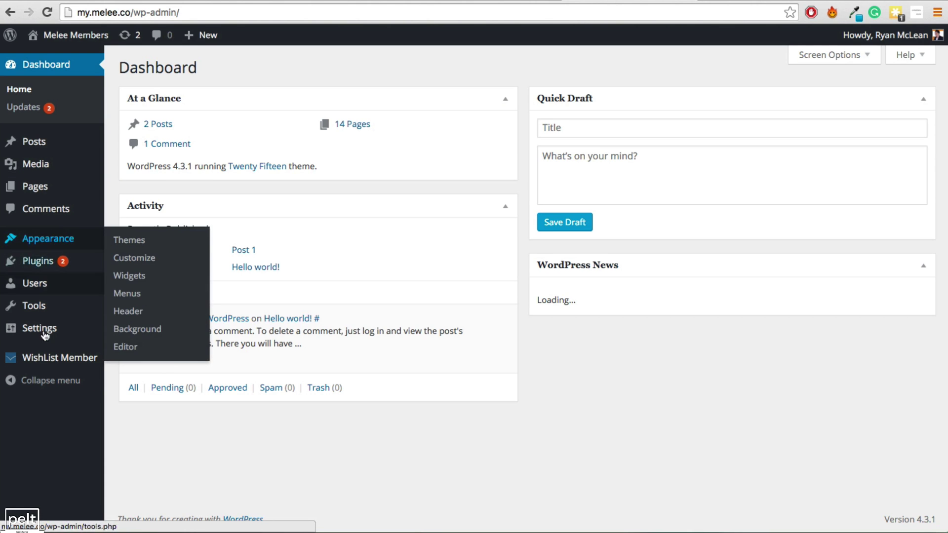
mouse_move(63, 364)
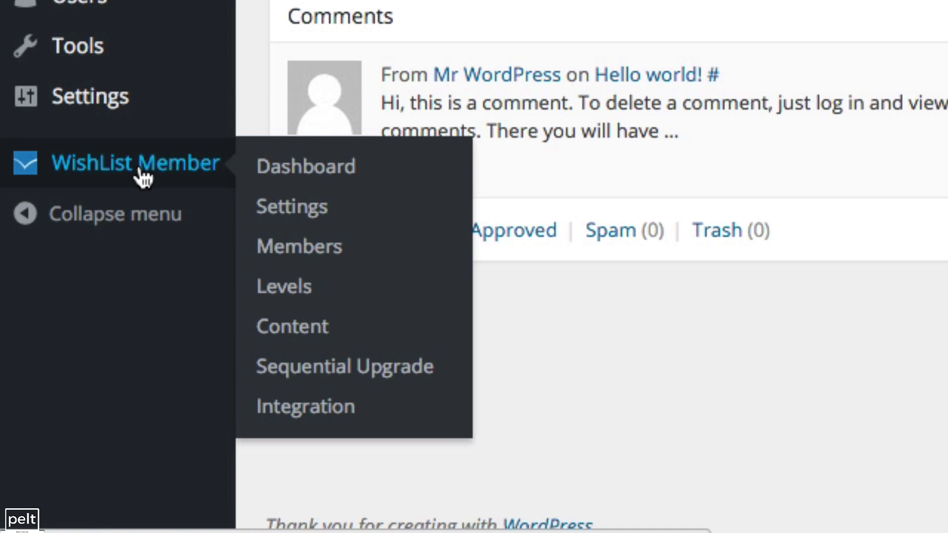
click(295, 252)
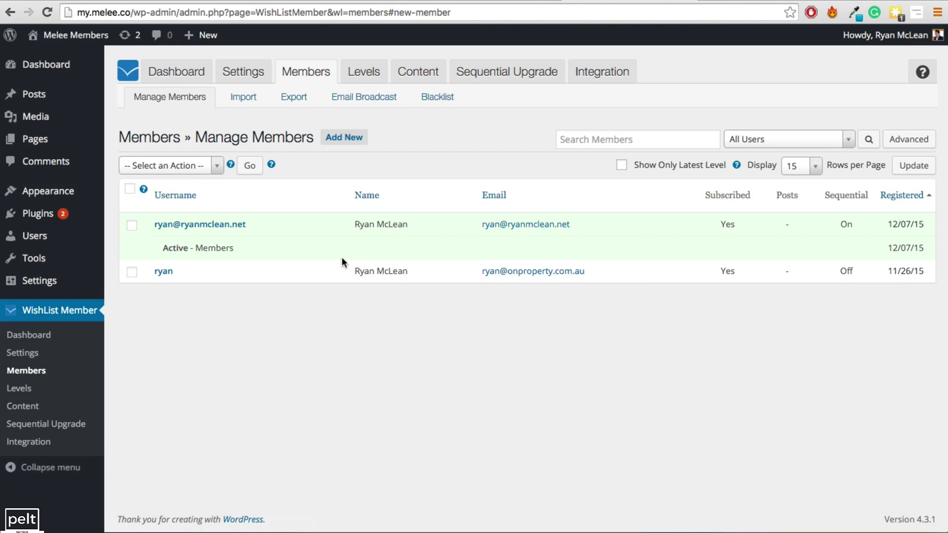
Find the cancelling member by email and remove them with Delete Selected Users
key(ctrl+f)
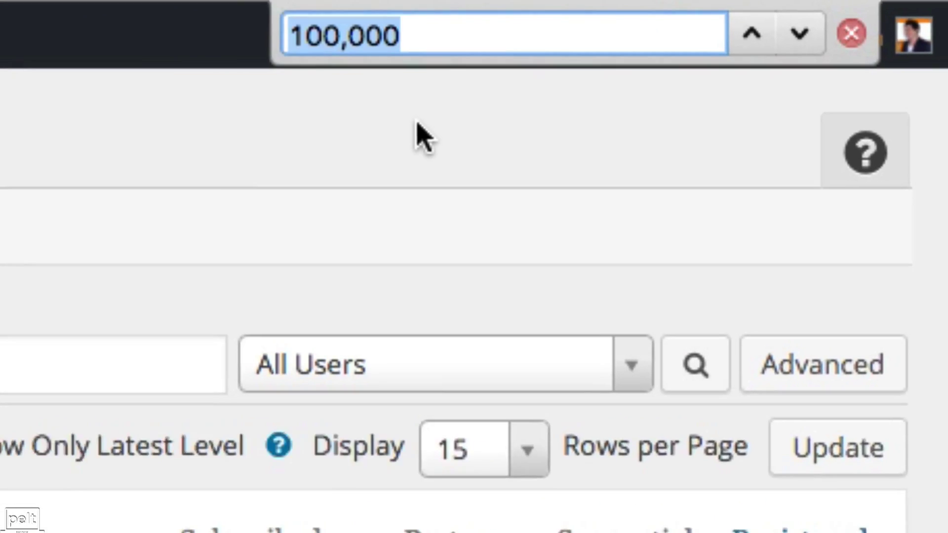
key(super+v)
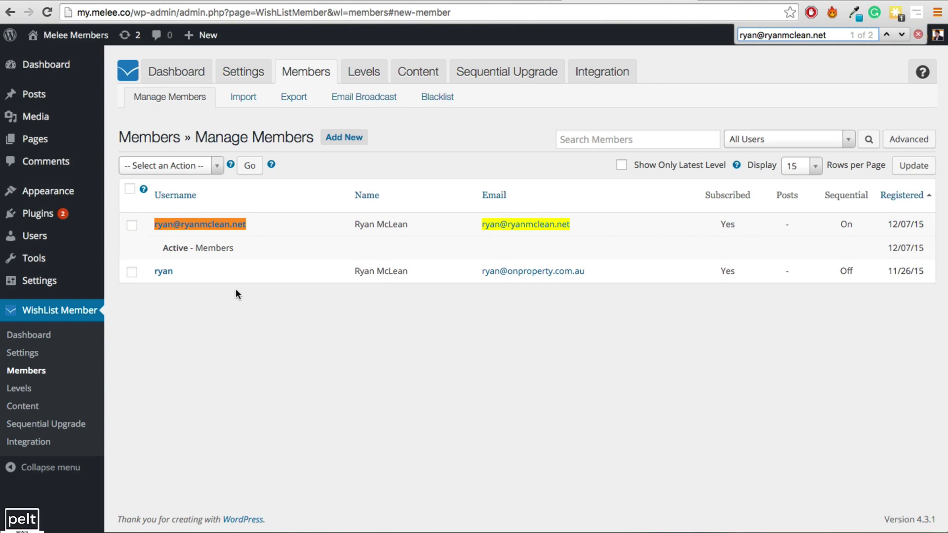
click(132, 227)
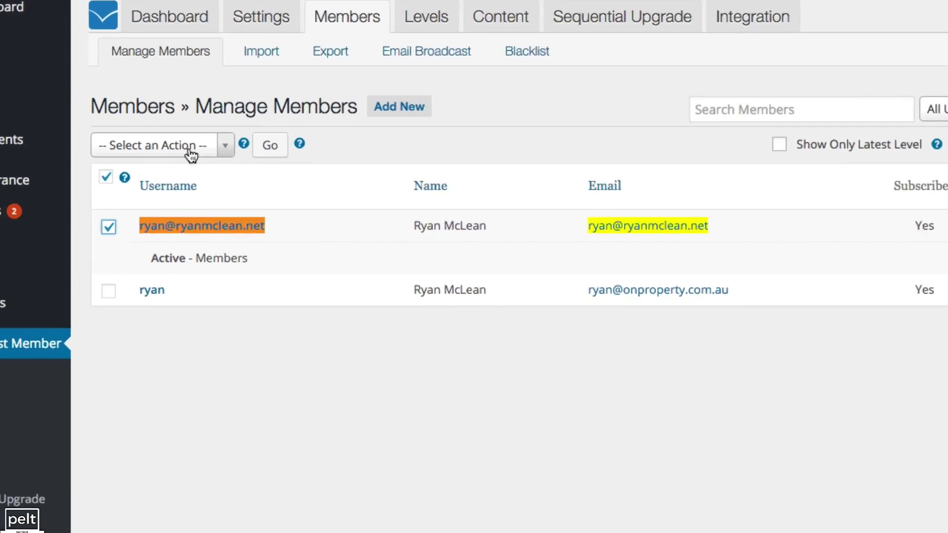
click(192, 167)
scroll(222, 316, down, 5)
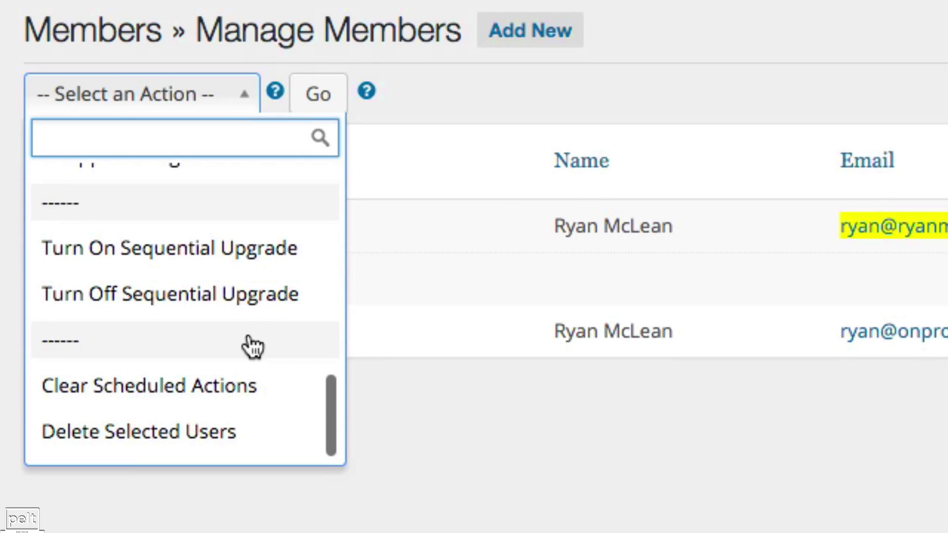
click(126, 441)
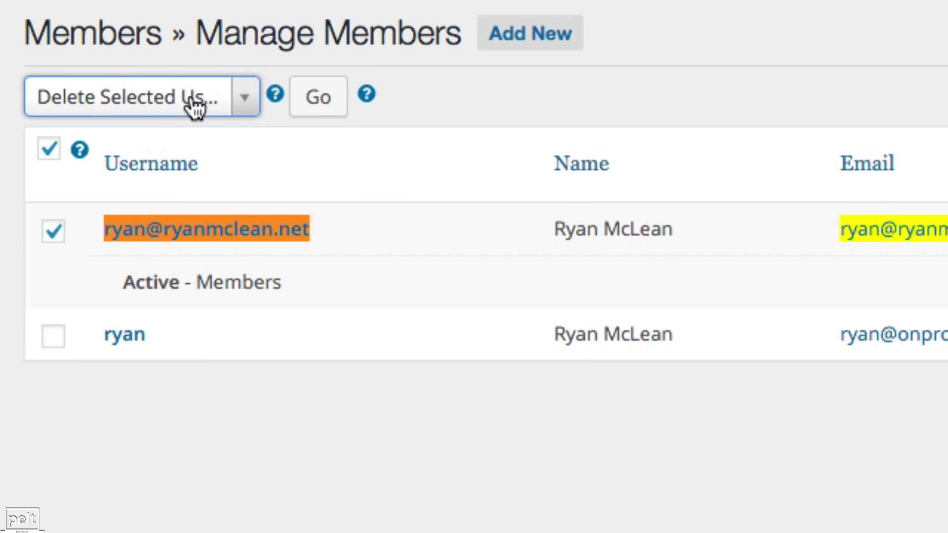
click(318, 99)
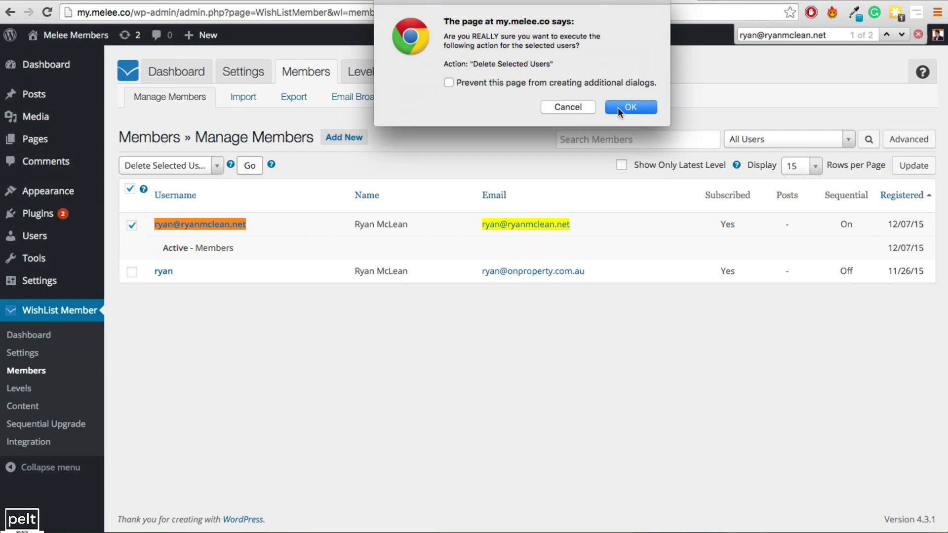
click(618, 108)
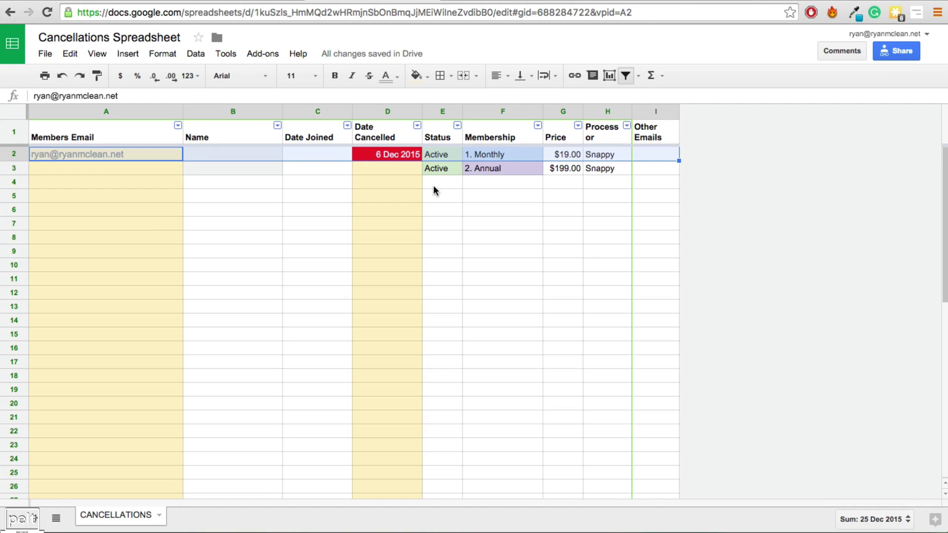
Mark status cell E2 as 'Deleted' with a light red fill
click(433, 185)
click(441, 156)
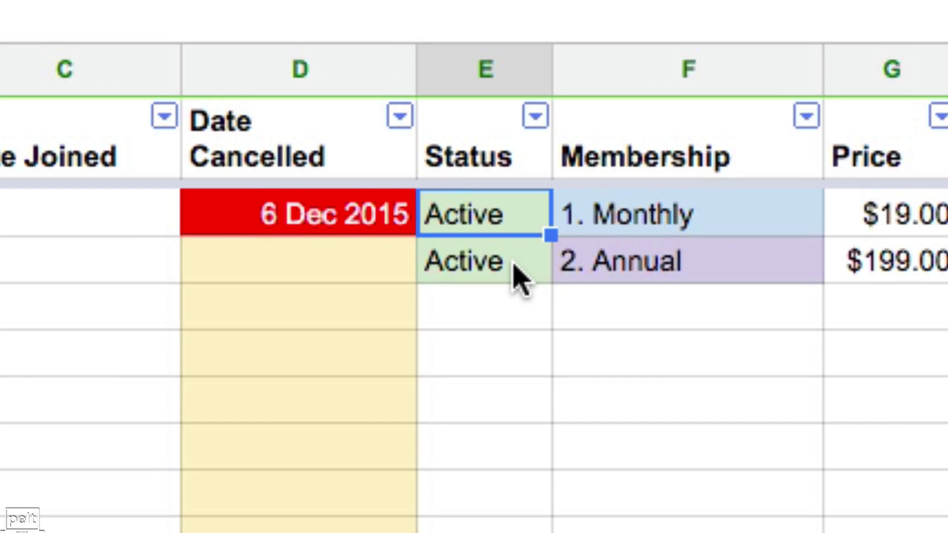
text(Delte)
key(BackSpace)
key(BackSpace)
text(eted)
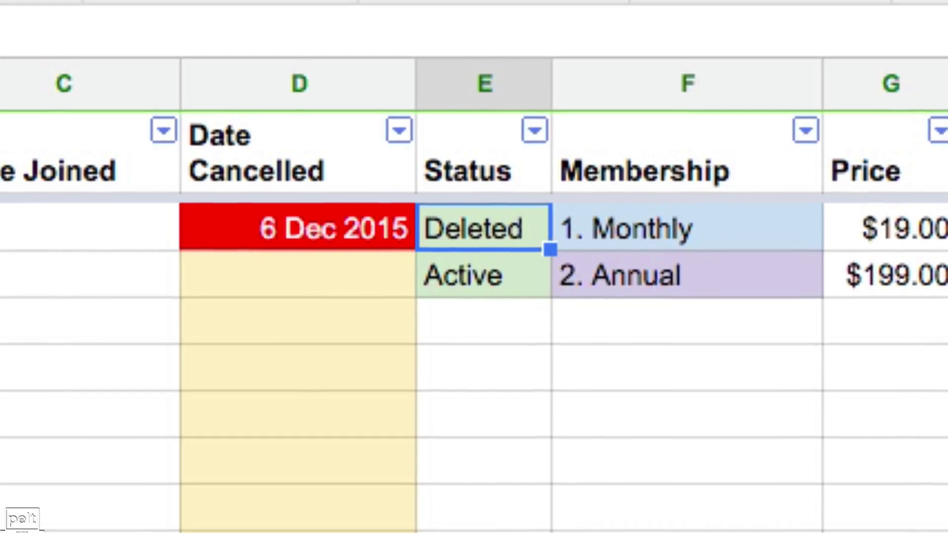
click(395, 0)
click(455, 291)
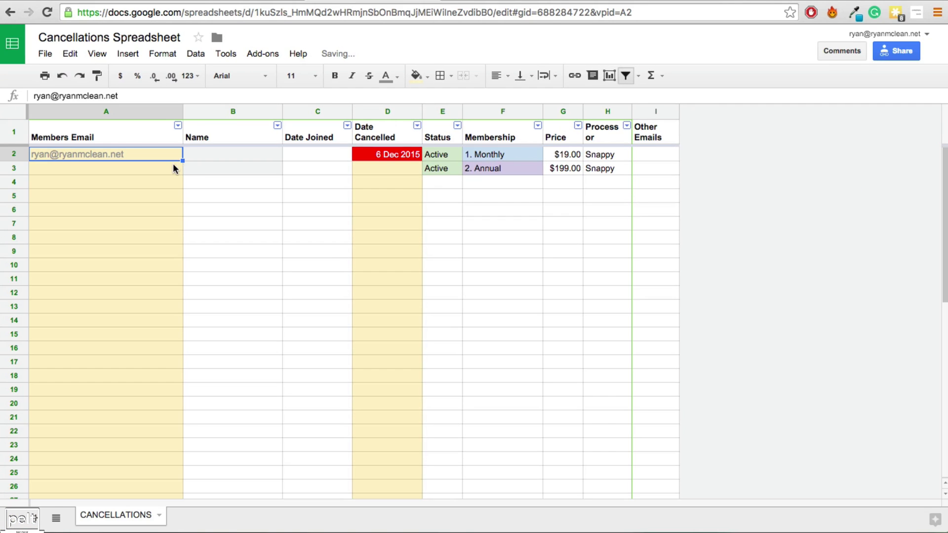
Clear the member's email in A2 and the cancel date in D2
key(Delete)
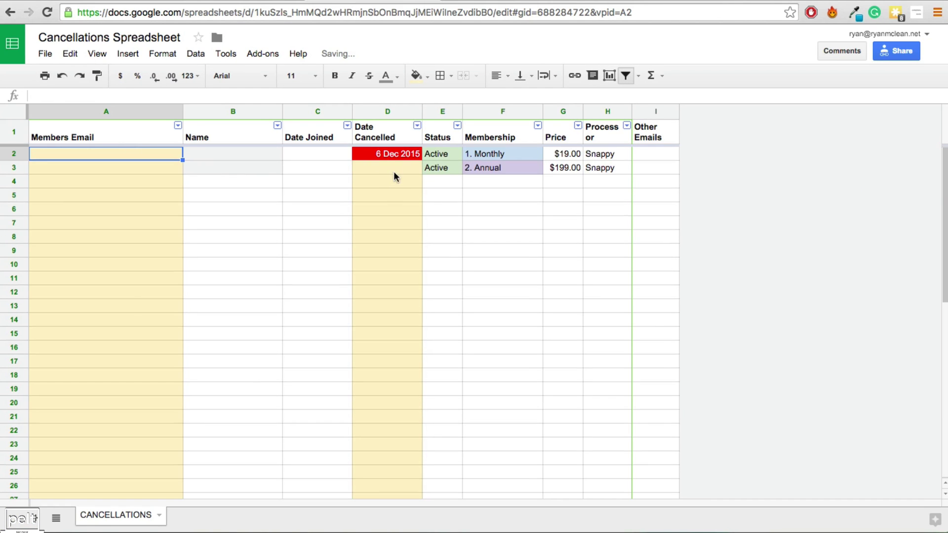
click(385, 154)
key(Delete)
click(368, 190)
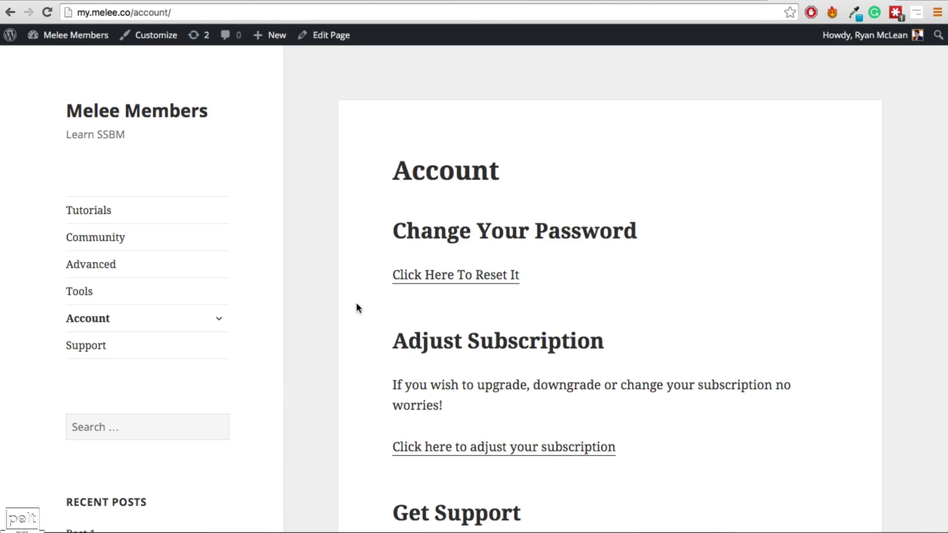
Open the Typeform cancellation form from the account page's Cancel Your Account link
scroll(364, 211, down, 7)
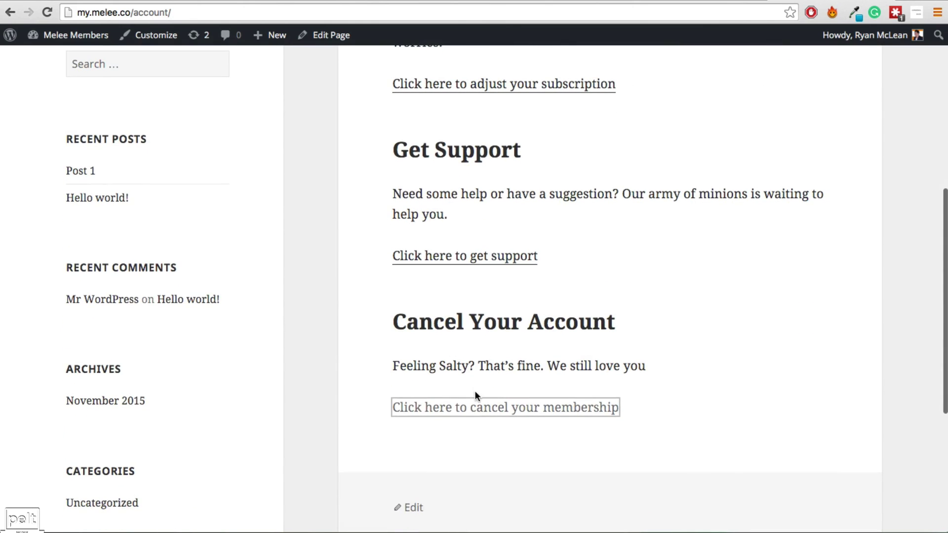
click(457, 406)
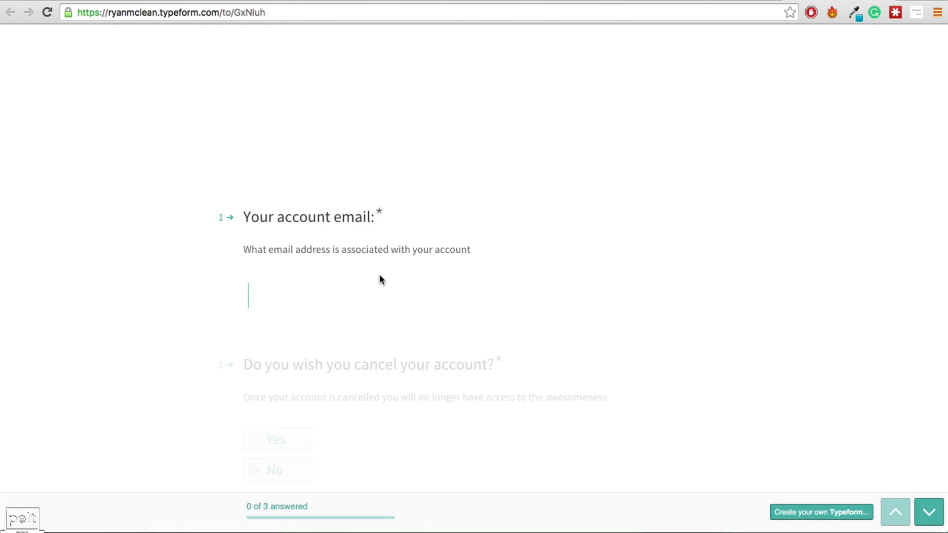
scroll(379, 276, down, 3)
scroll(379, 274, down, 4)
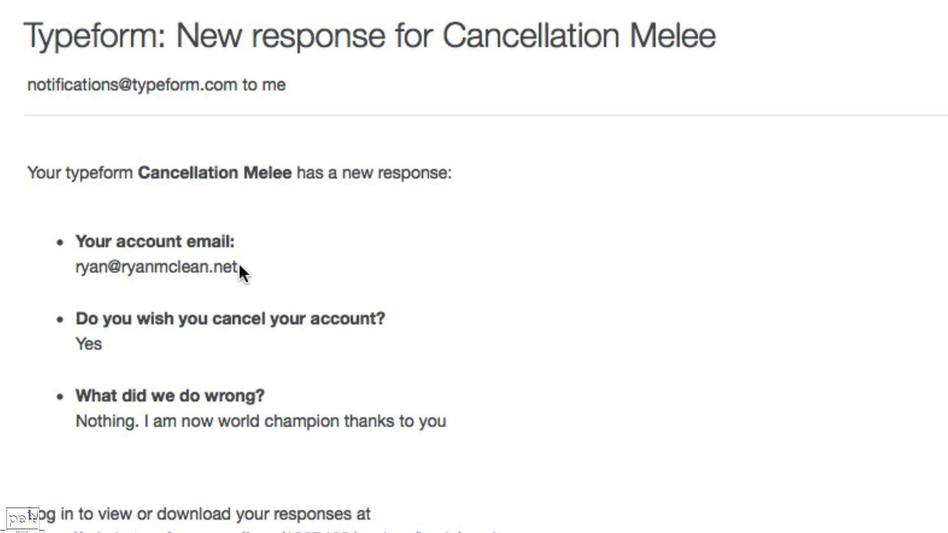
Copy the member's account email from the 'Cancellation Melee' response notification
drag(237, 267, 78, 270)
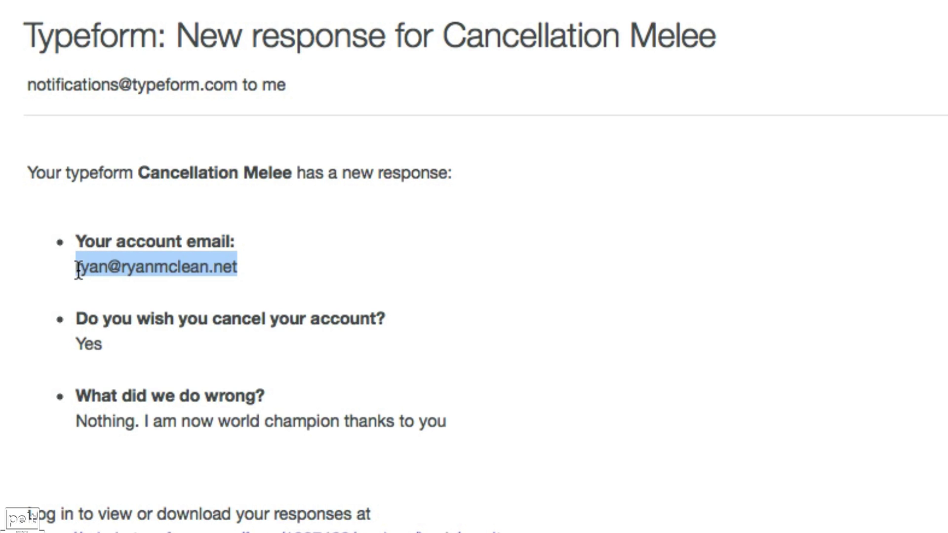
right_click(118, 266)
click(203, 330)
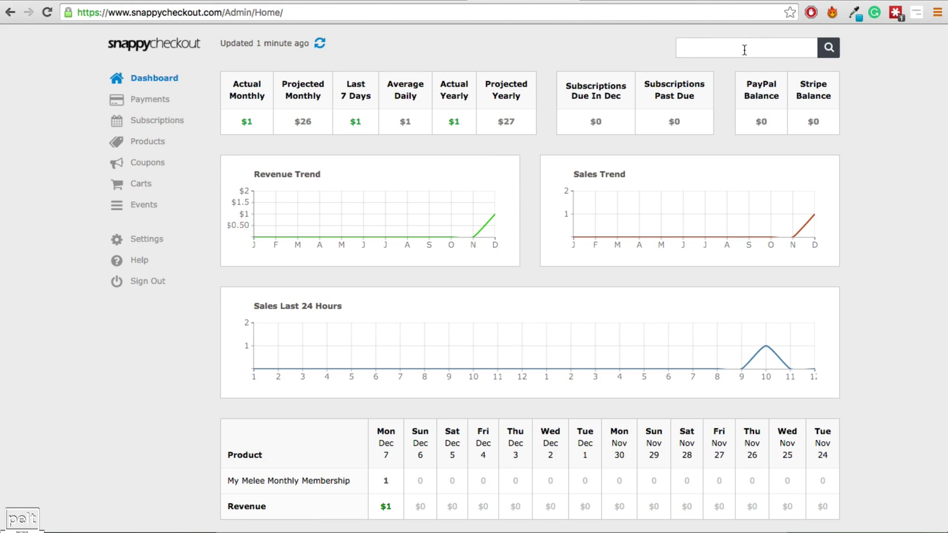
Search Snappy Checkout for the member's email and cancel their My Melee Monthly Membership immediately
click(744, 50)
key(ctrl+v)
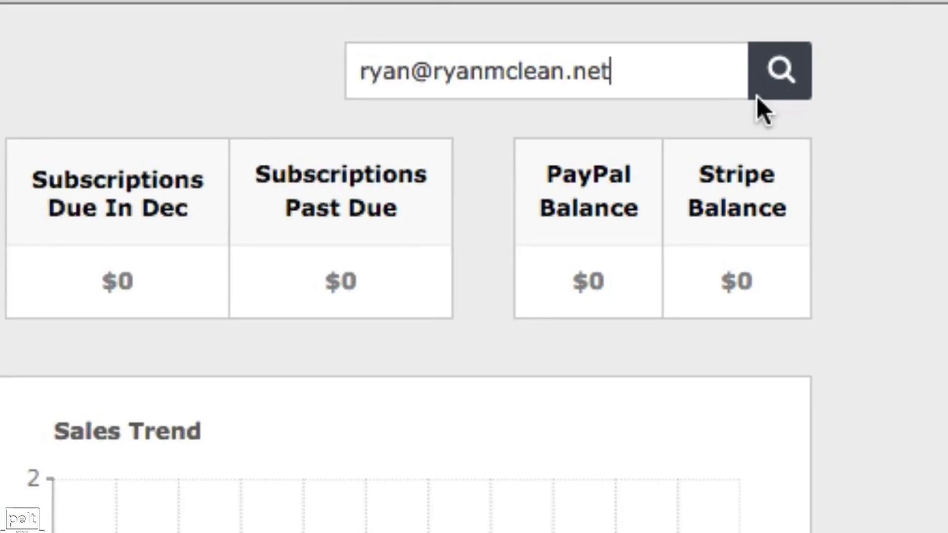
click(746, 101)
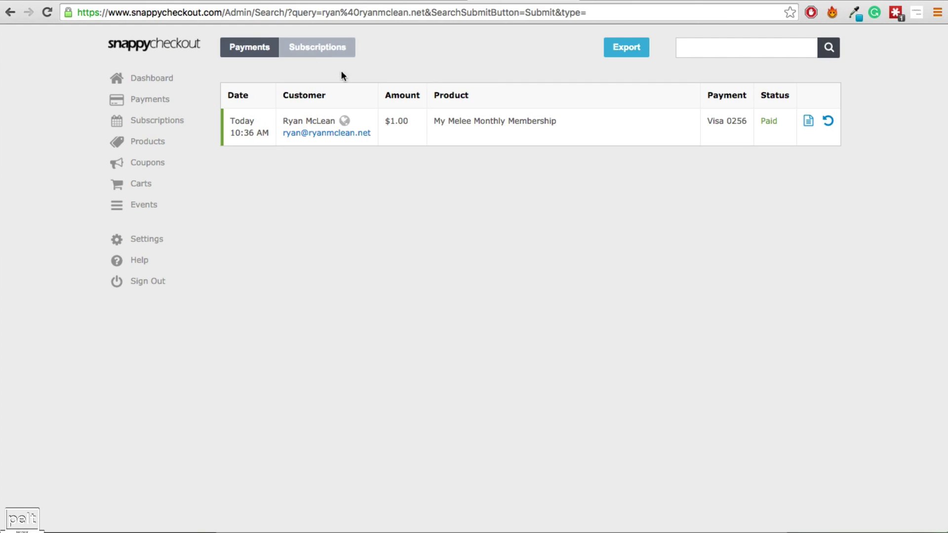
click(315, 51)
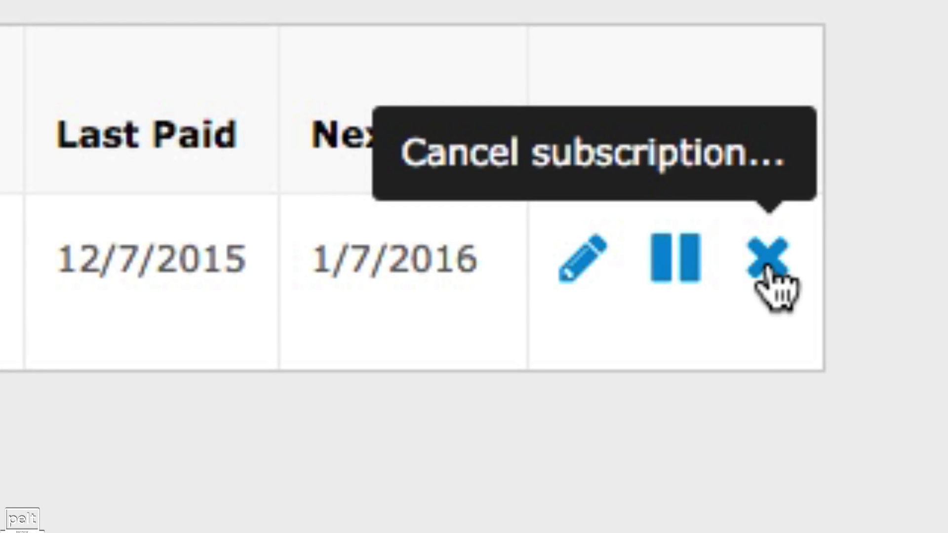
click(766, 261)
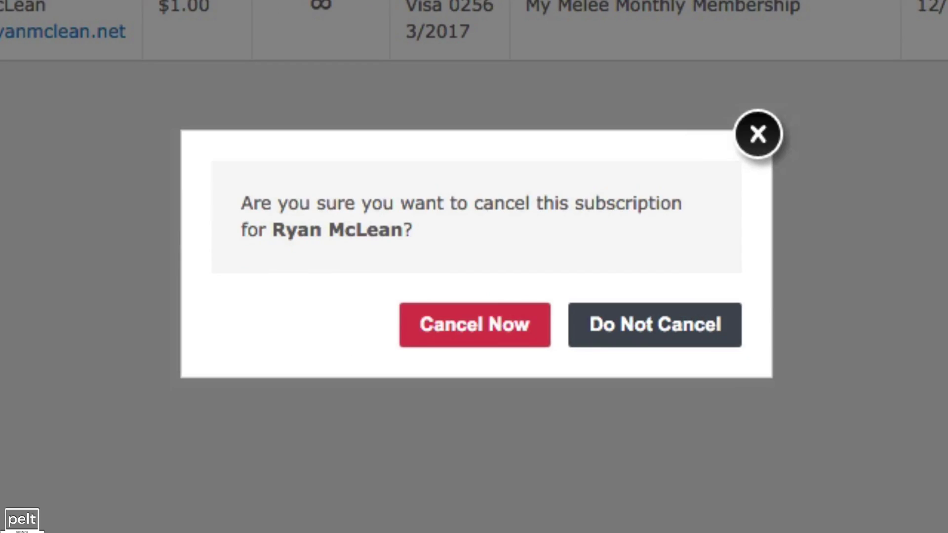
click(464, 336)
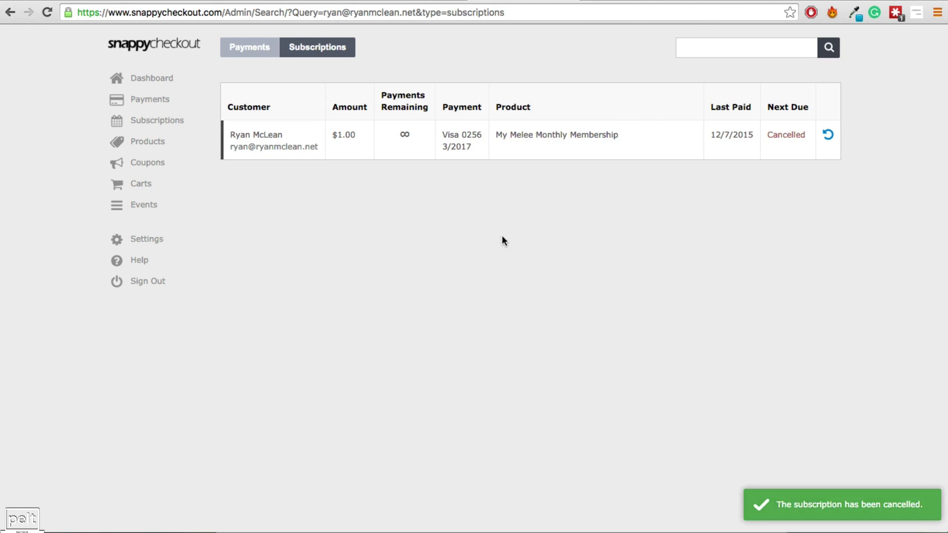
Paste the member's email into cell A2 of the Cancellations spreadsheet
key(ctrl+Tab)
click(87, 96)
key(ctrl+v)
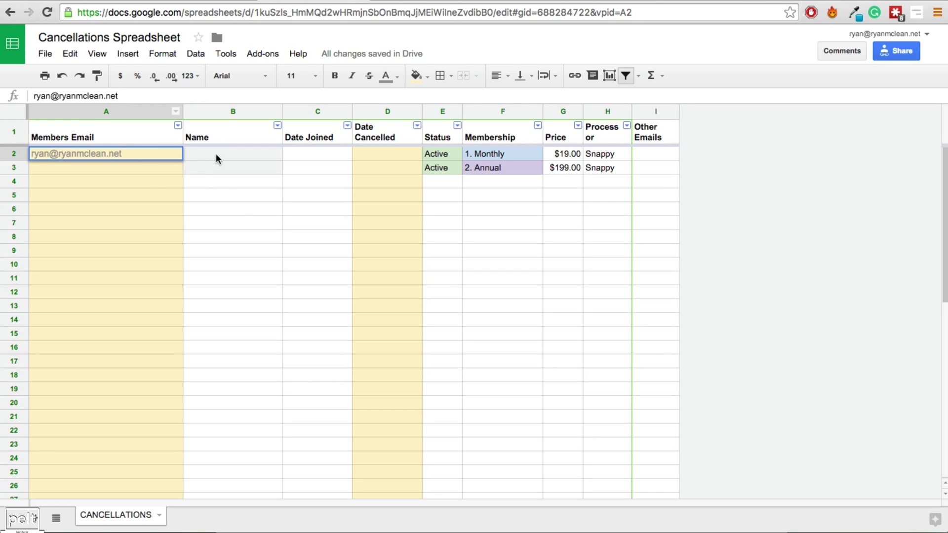
Enter 12/6/15 in Date Cancelled cell D2 so it reads 6 Dec 2015
click(215, 153)
click(377, 158)
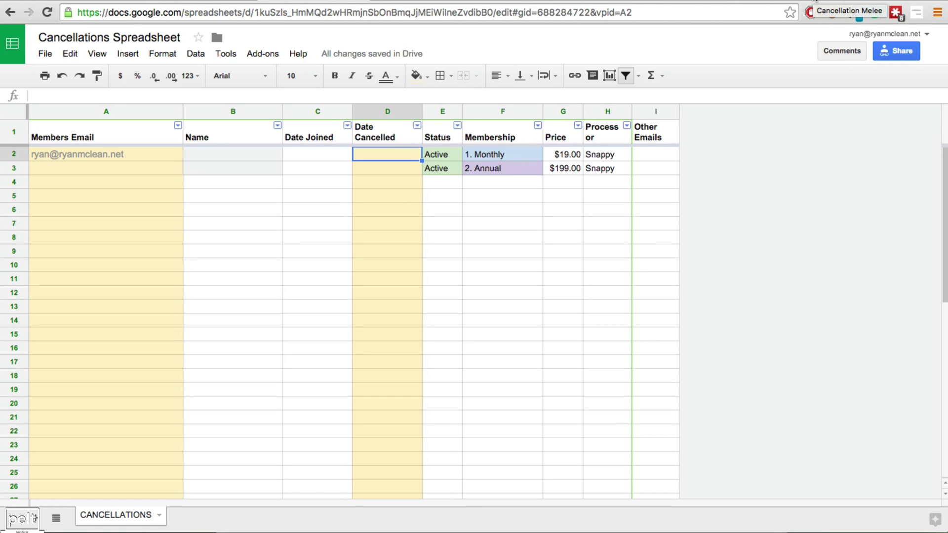
text(12/6/15)
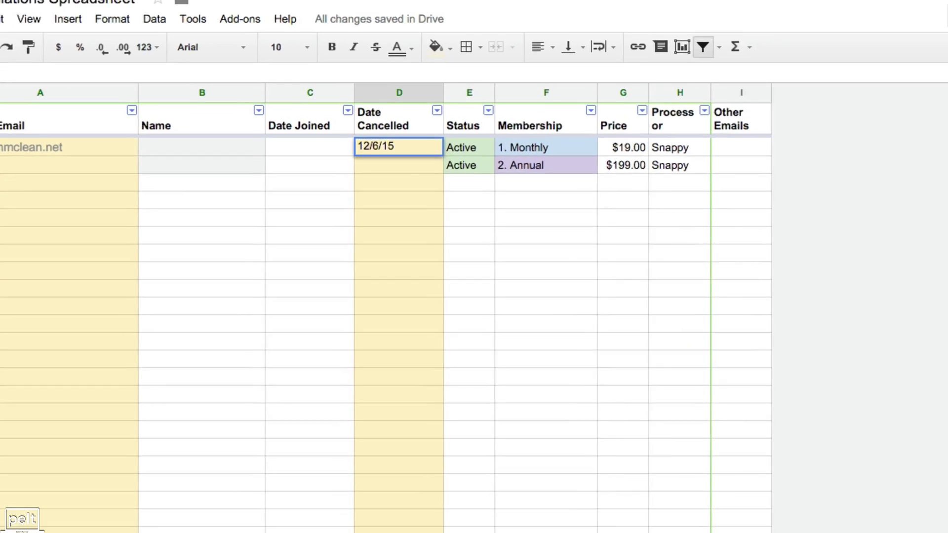
key(Return)
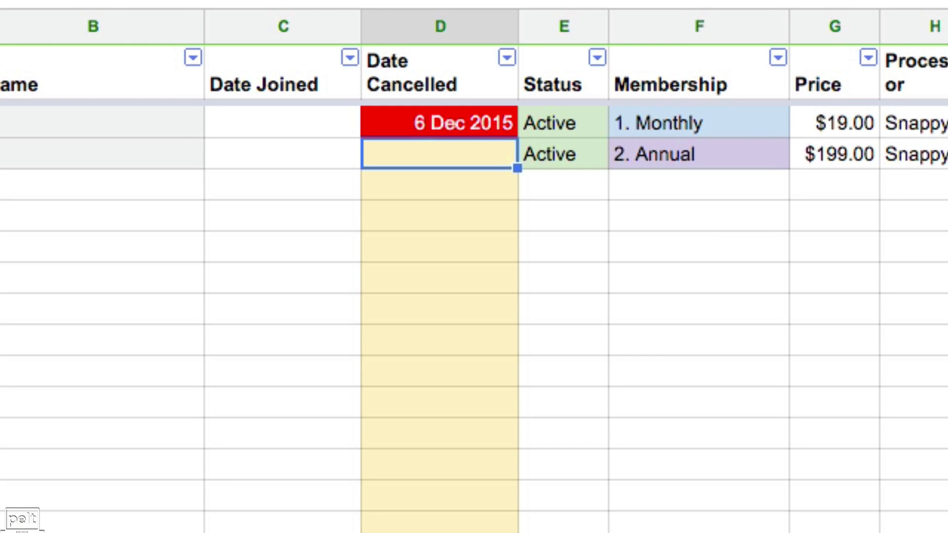
click(439, 125)
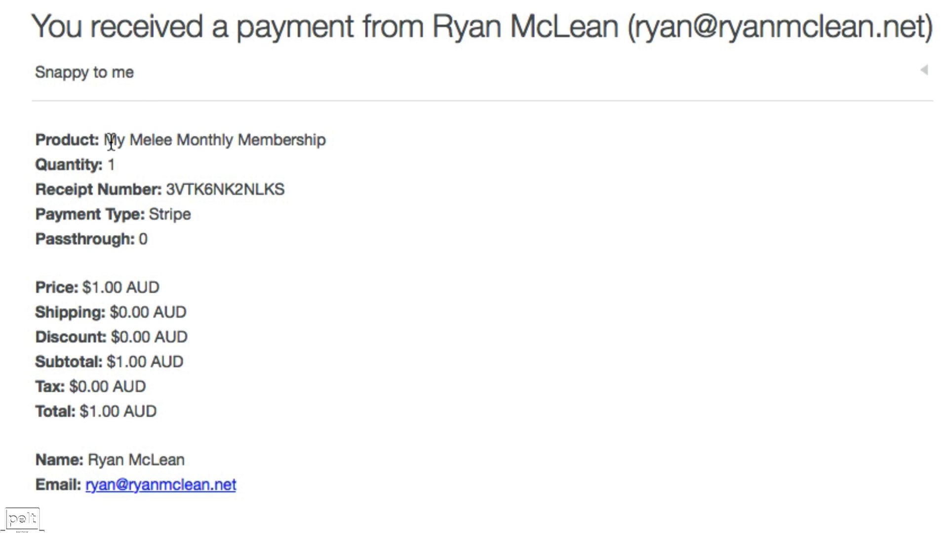
Highlight the product name, price-to-tax lines, and the member's name and email in the receipt
drag(105, 139, 324, 140)
drag(92, 288, 138, 390)
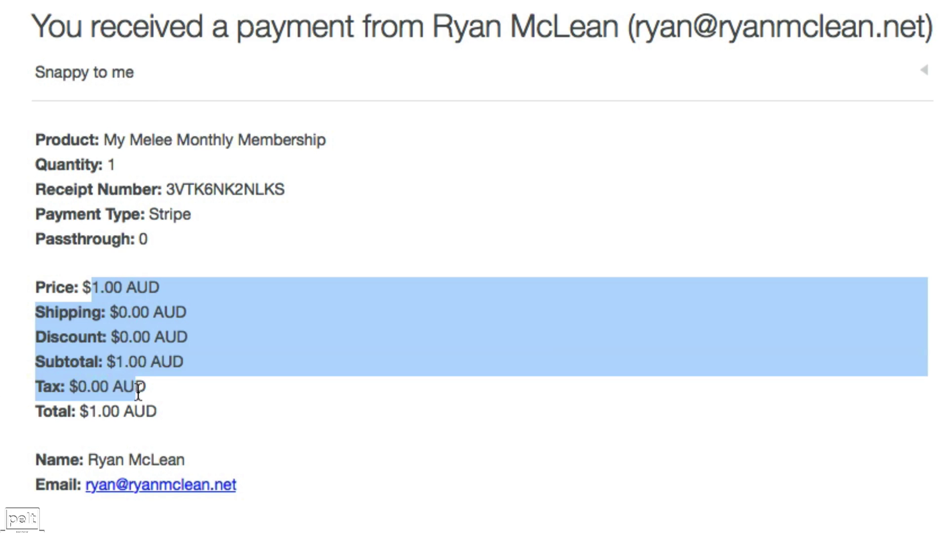
click(149, 396)
drag(89, 460, 82, 491)
click(269, 484)
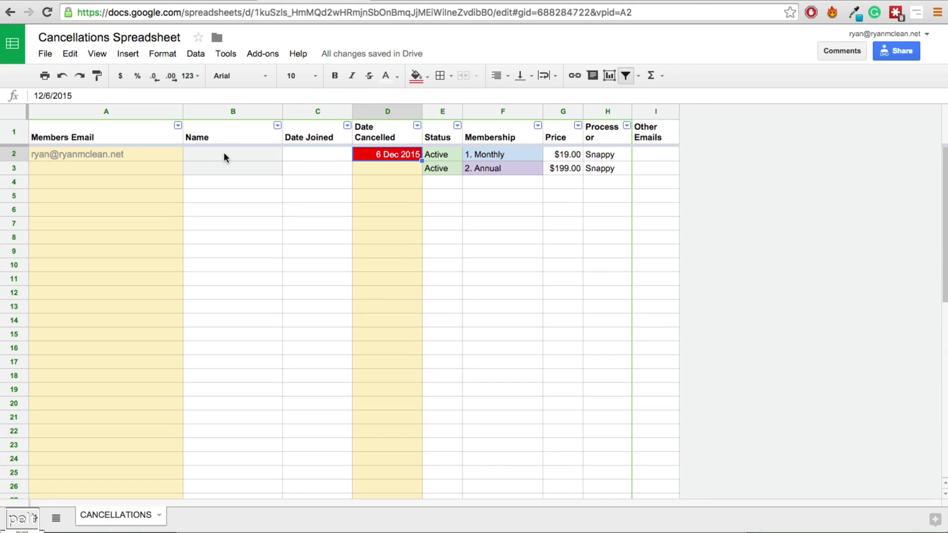
Enter the member's name in B2 and 12/7/15 as the join date in C2
click(223, 157)
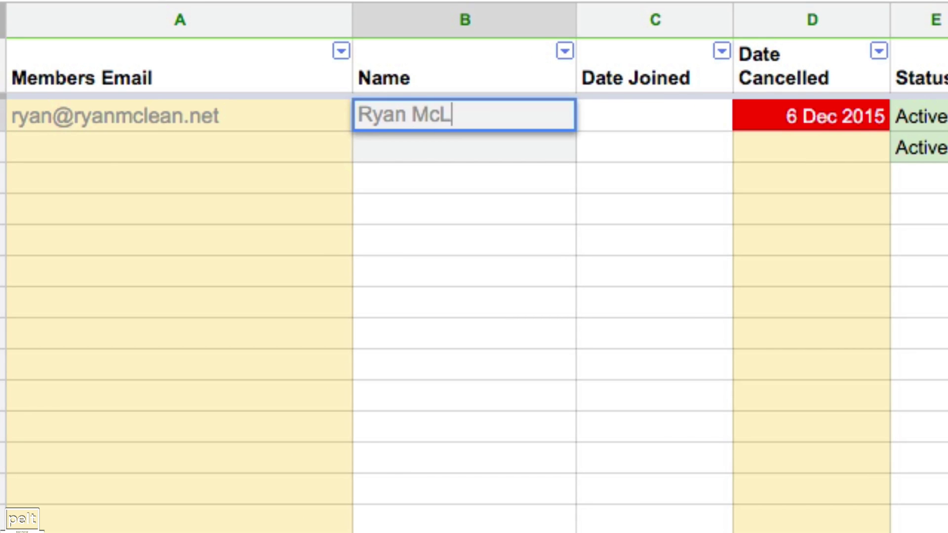
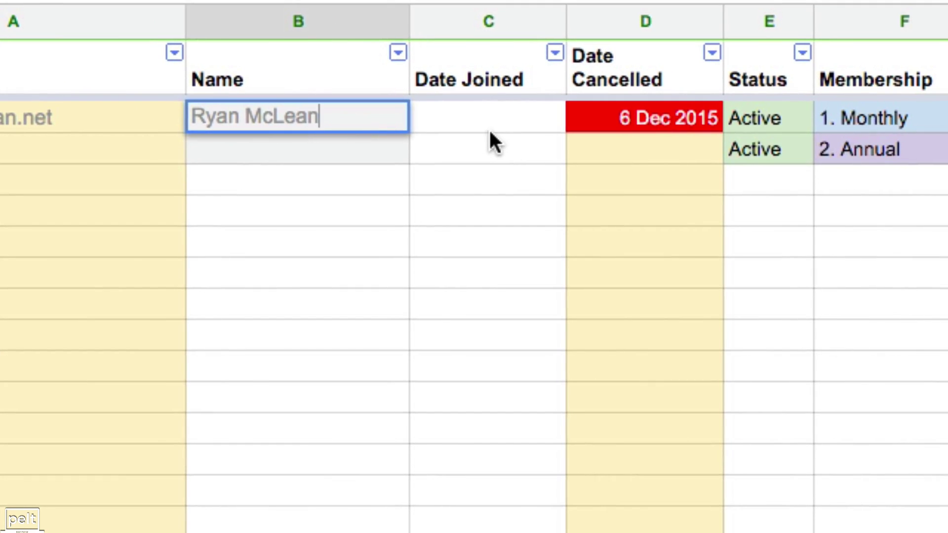
click(654, 126)
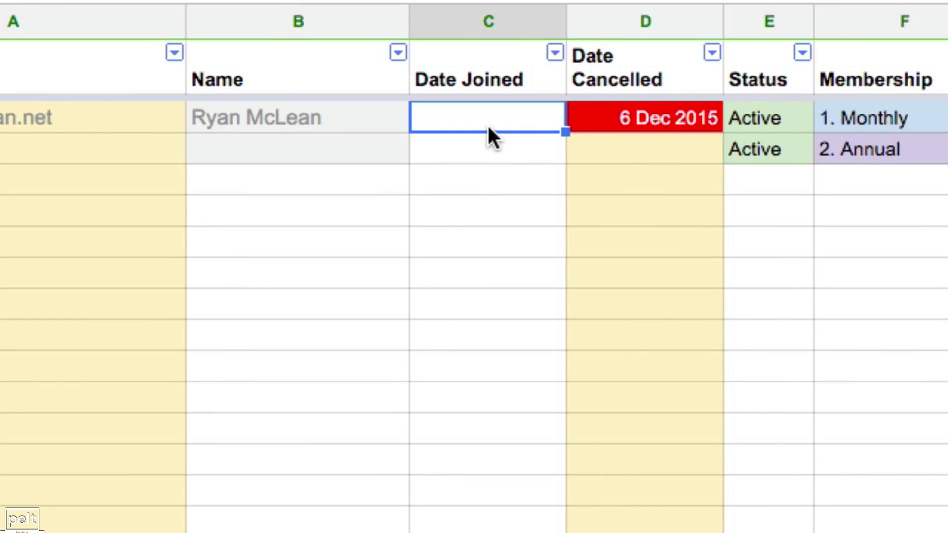
text(7)
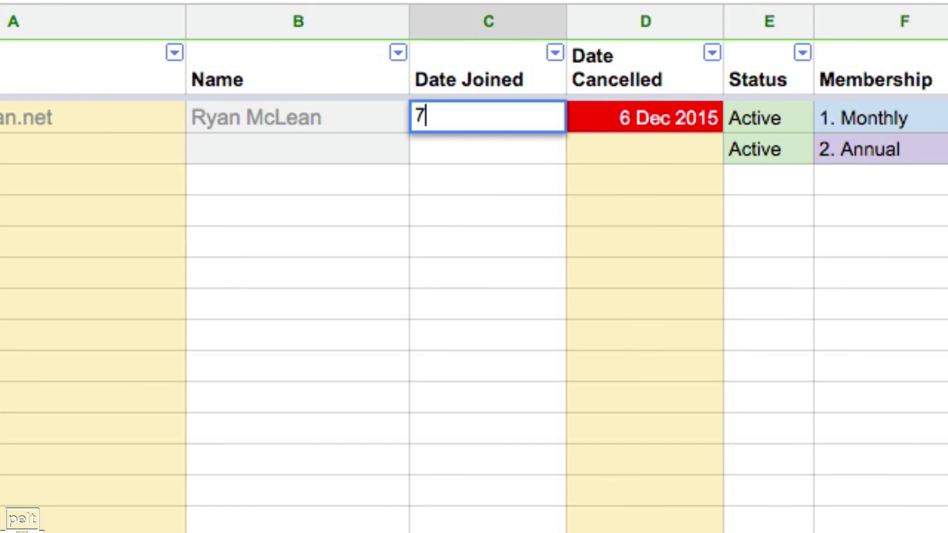
key(BackSpace)
text(12/7/15)
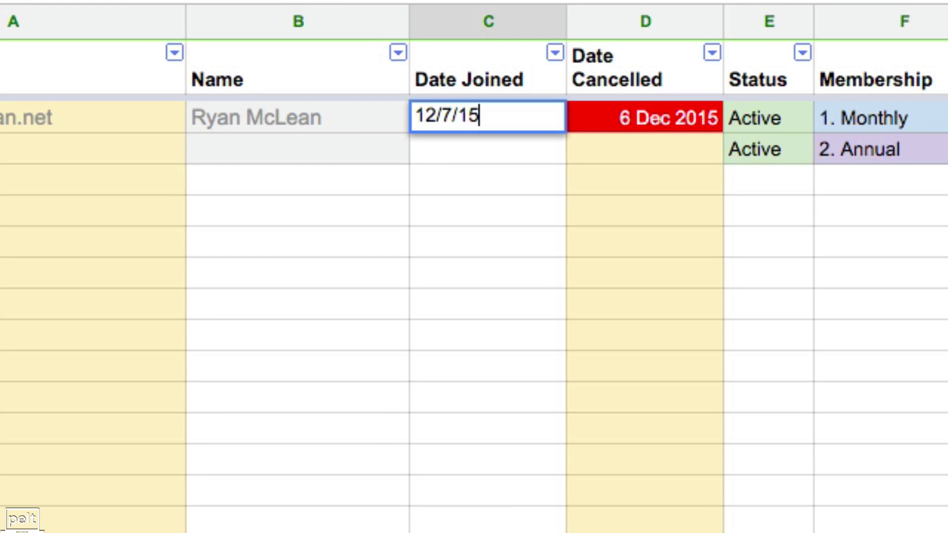
key(Return)
Clear the cancellation date in D2 and change the G2 price from $19.00 to $1.00
click(577, 119)
key(Delete)
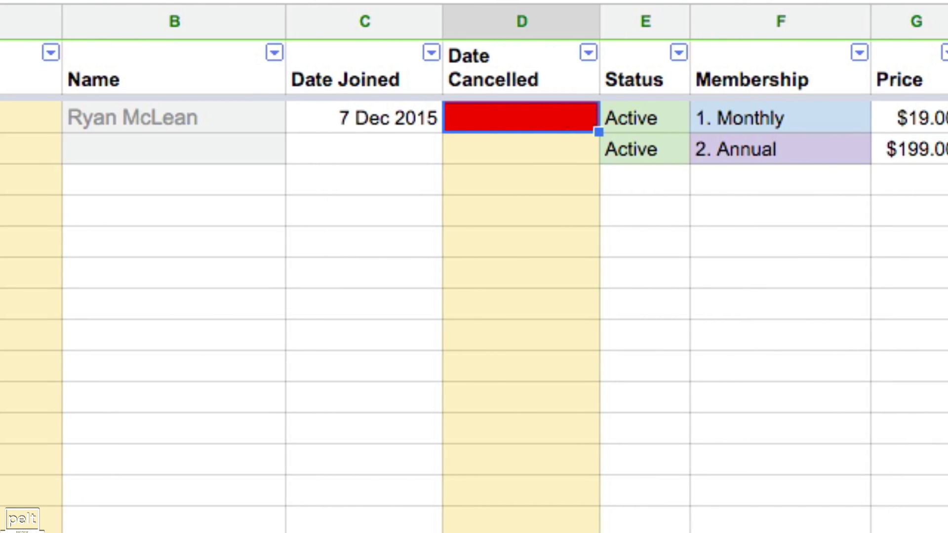
click(738, 120)
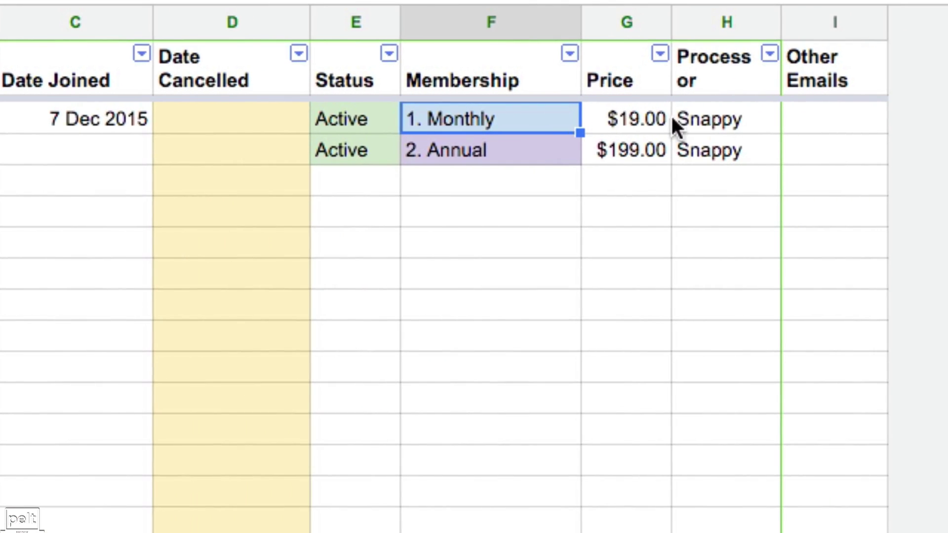
click(941, 117)
text(1)
click(723, 119)
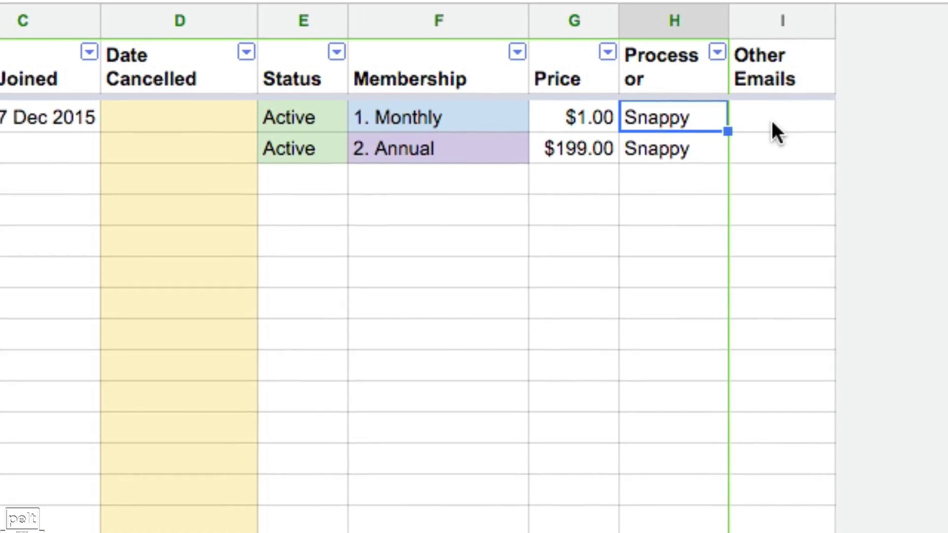
click(846, 121)
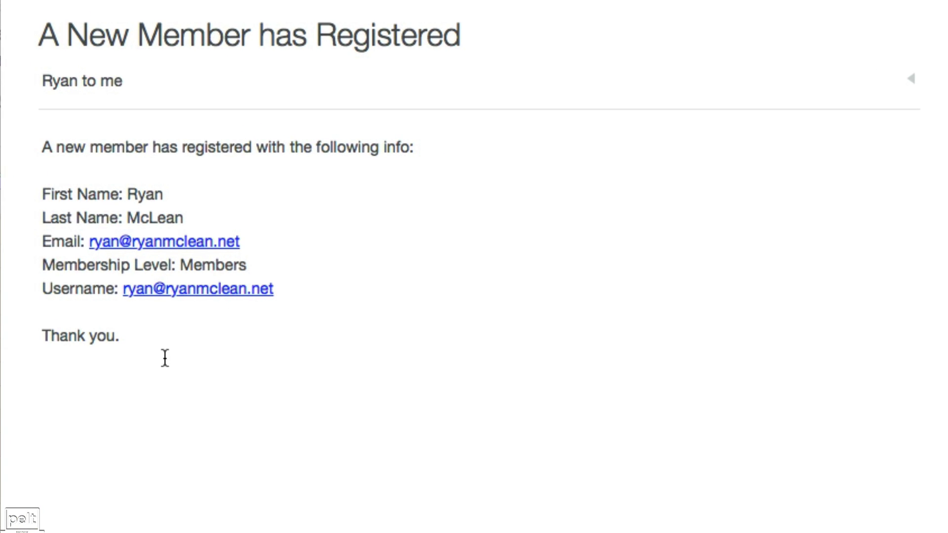
Highlight the registration email body and member's email, then the email address in the payment receipt
drag(142, 345, 38, 142)
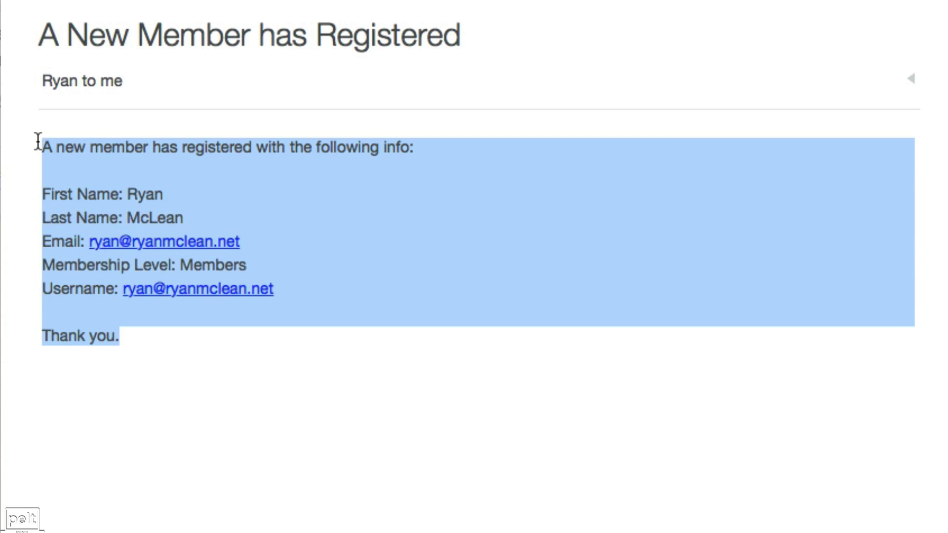
click(222, 332)
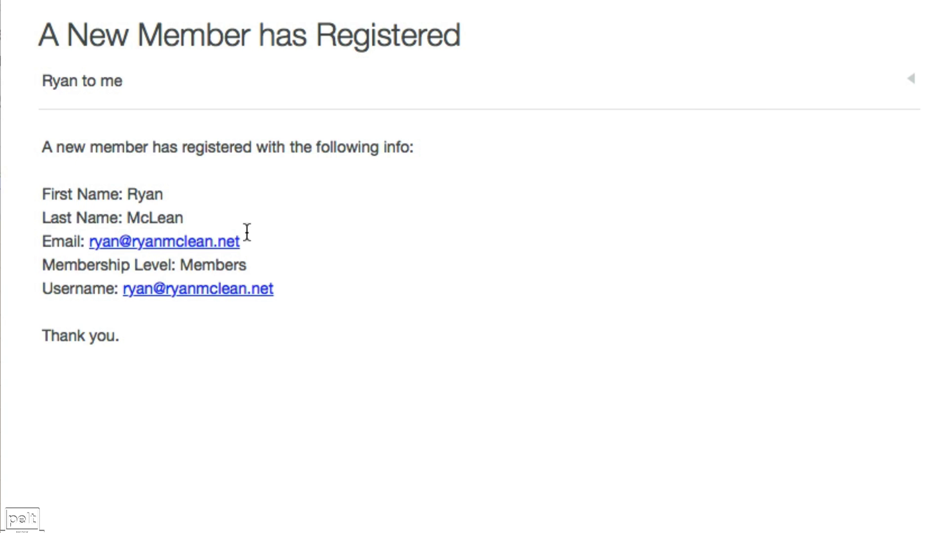
drag(247, 232, 86, 239)
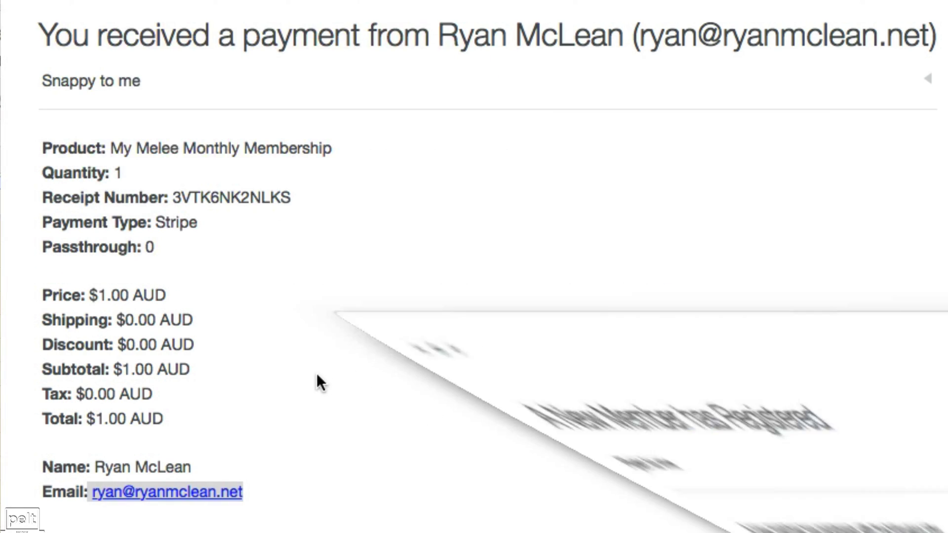
drag(255, 500, 91, 493)
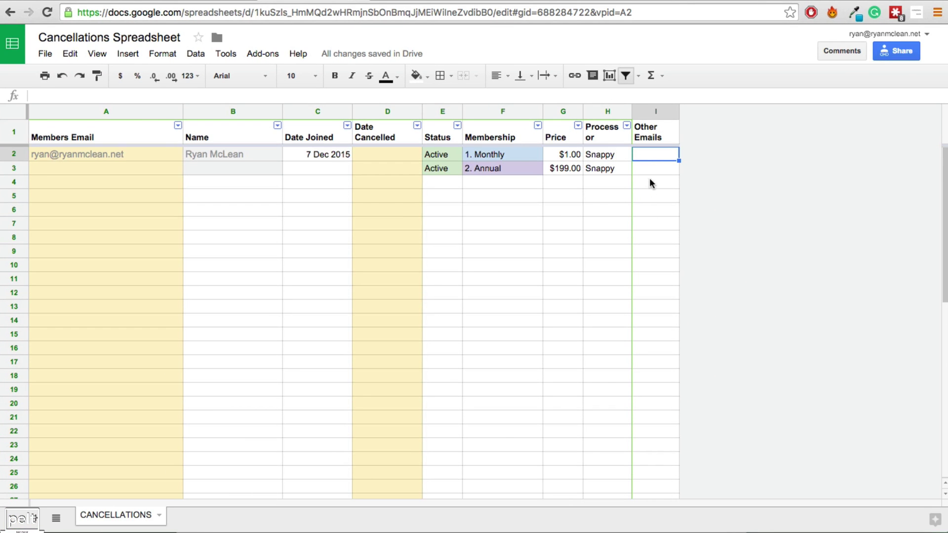
click(652, 171)
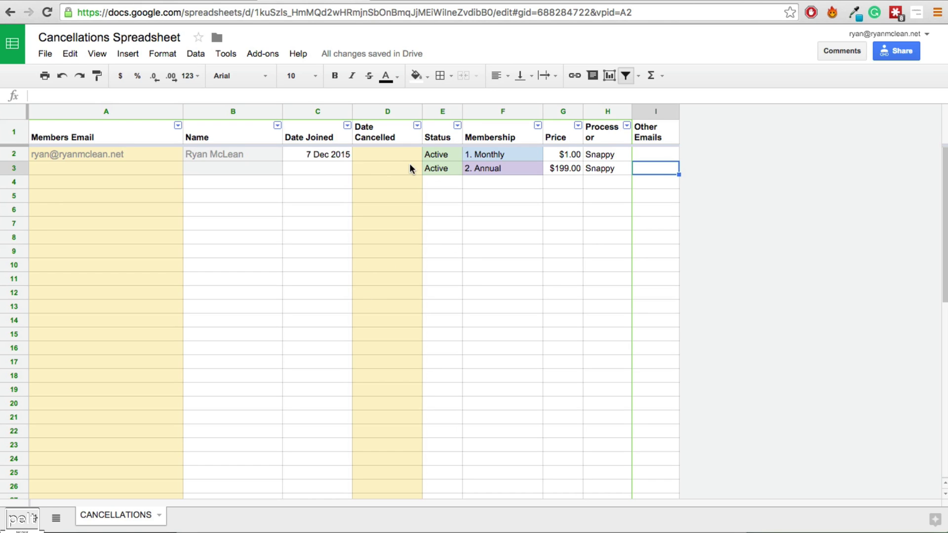
Enter 1/7/16 in D2 so the cancellation date reads 7 Jan 2016
click(387, 155)
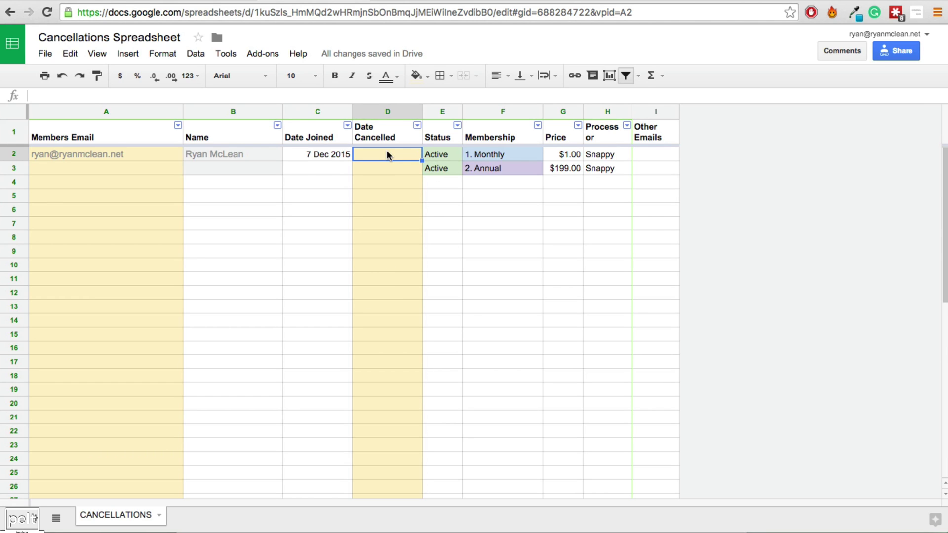
text(1/)
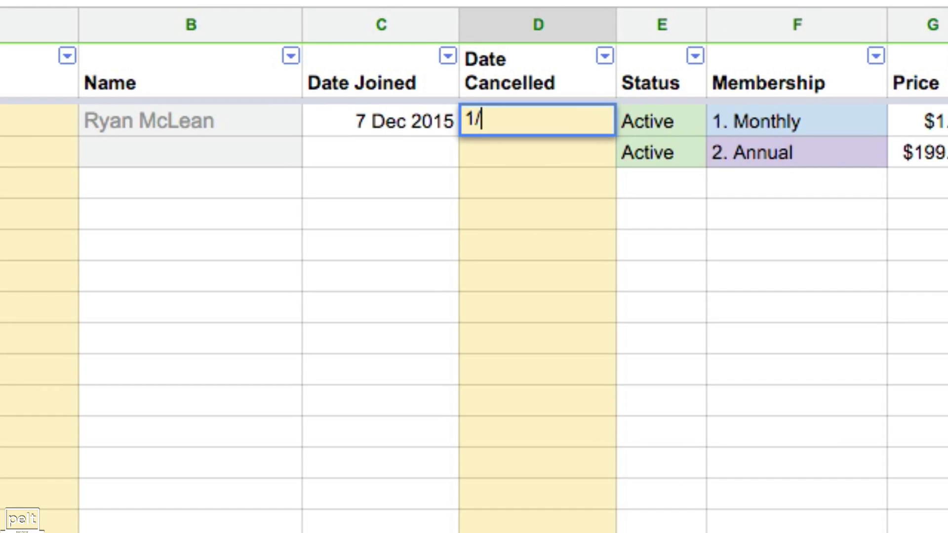
text(7/16)
key(Return)
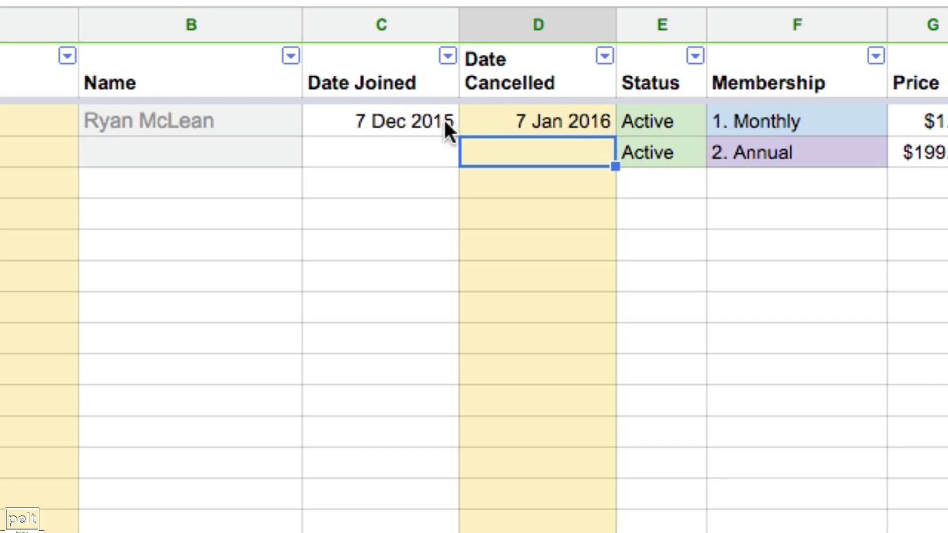
drag(387, 126, 534, 382)
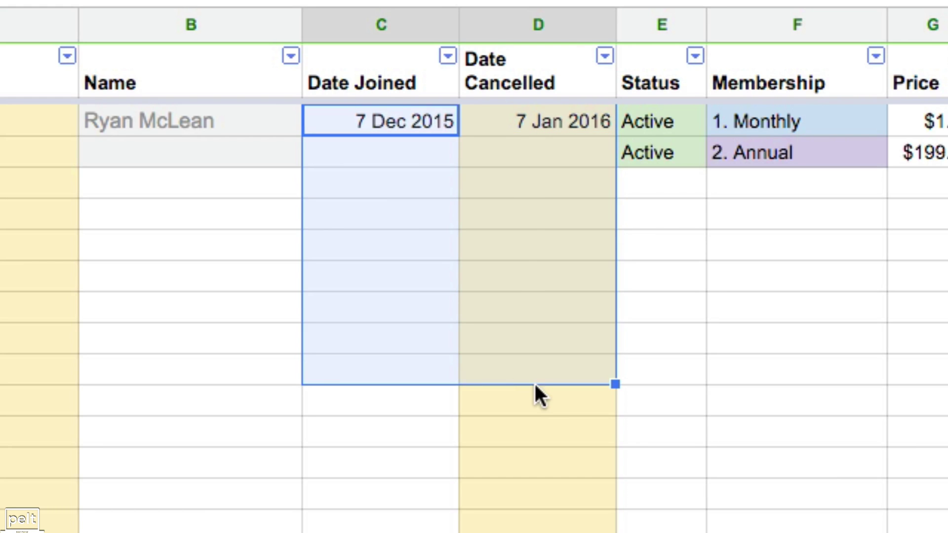
click(530, 432)
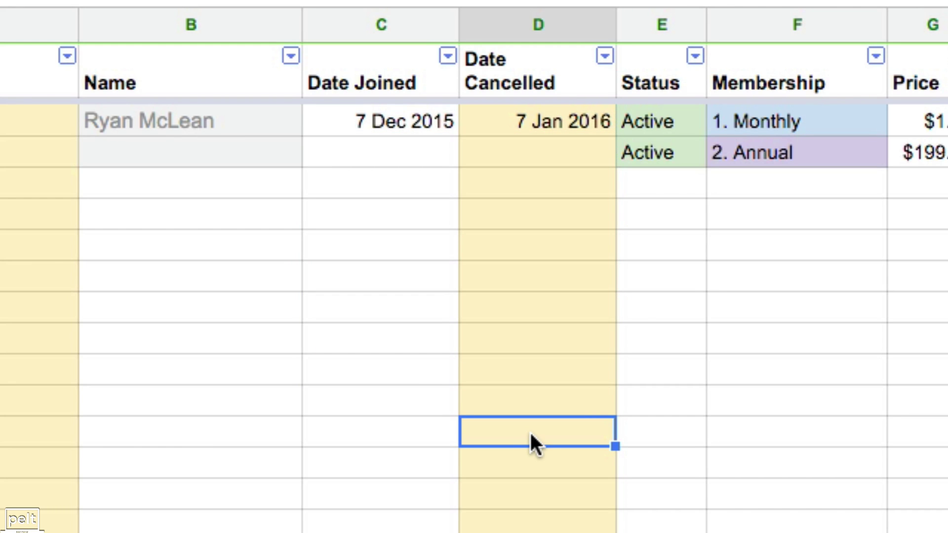